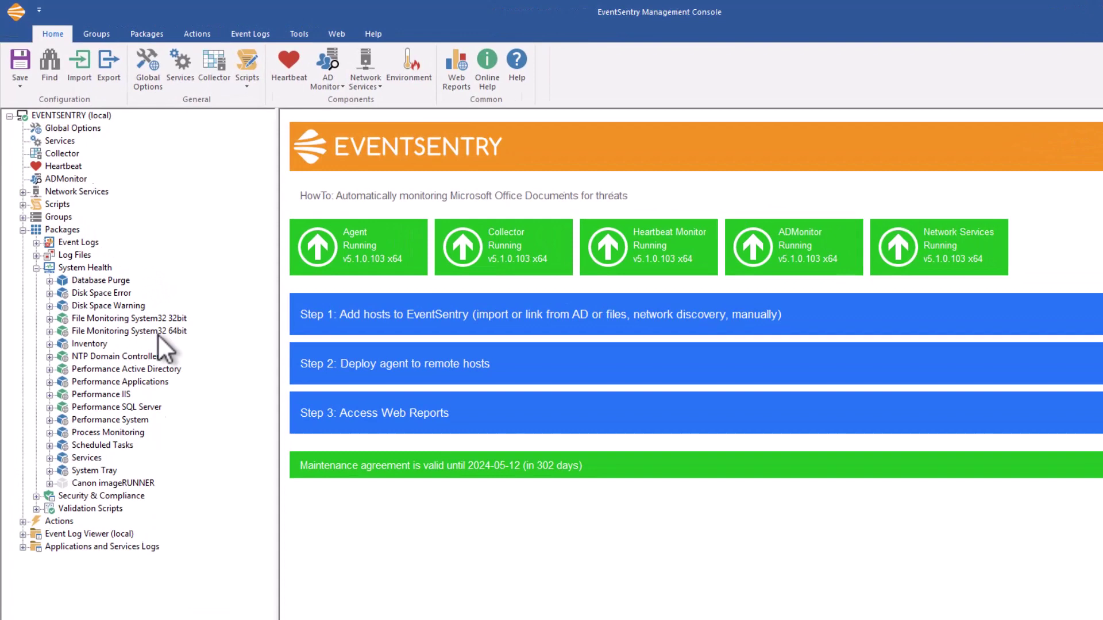
# Open the File Monitoring settings of the File Monitoring System32 64bit package and review the options of the %SYSTEMROOT%\System32 folder without changing them.
pyautogui.click(159, 333)
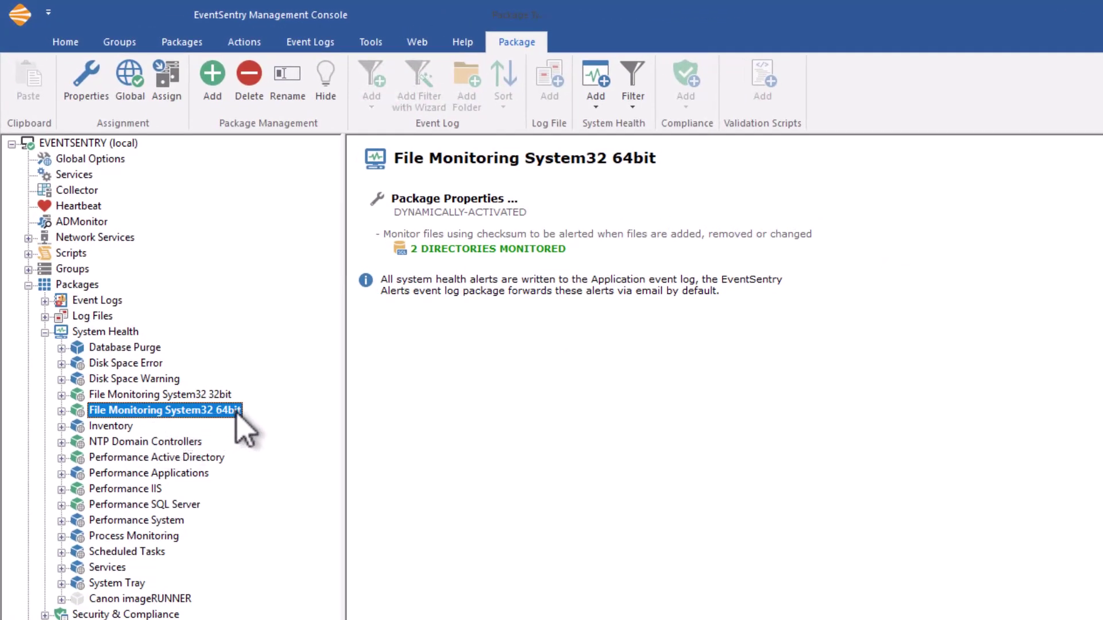
pyautogui.click(61, 412)
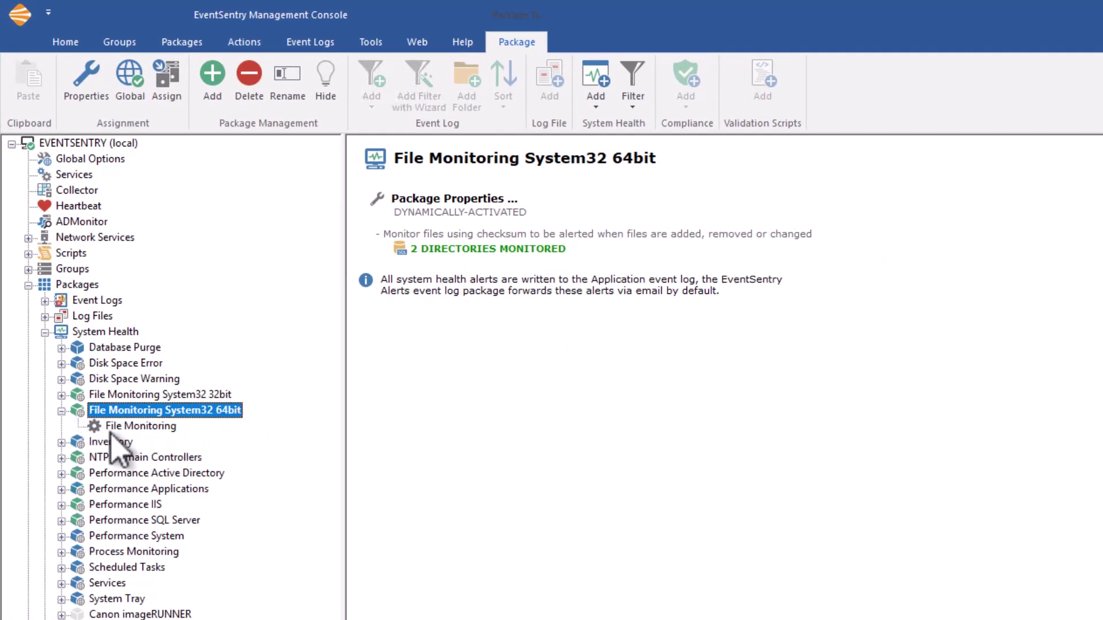
pyautogui.click(133, 426)
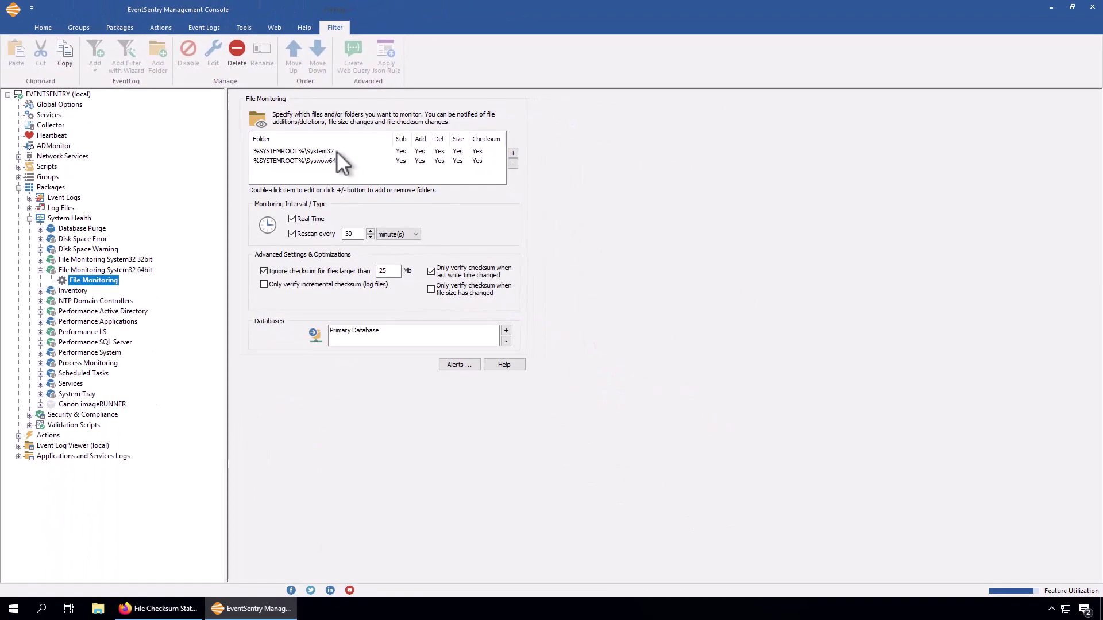
pyautogui.doubleClick(337, 151)
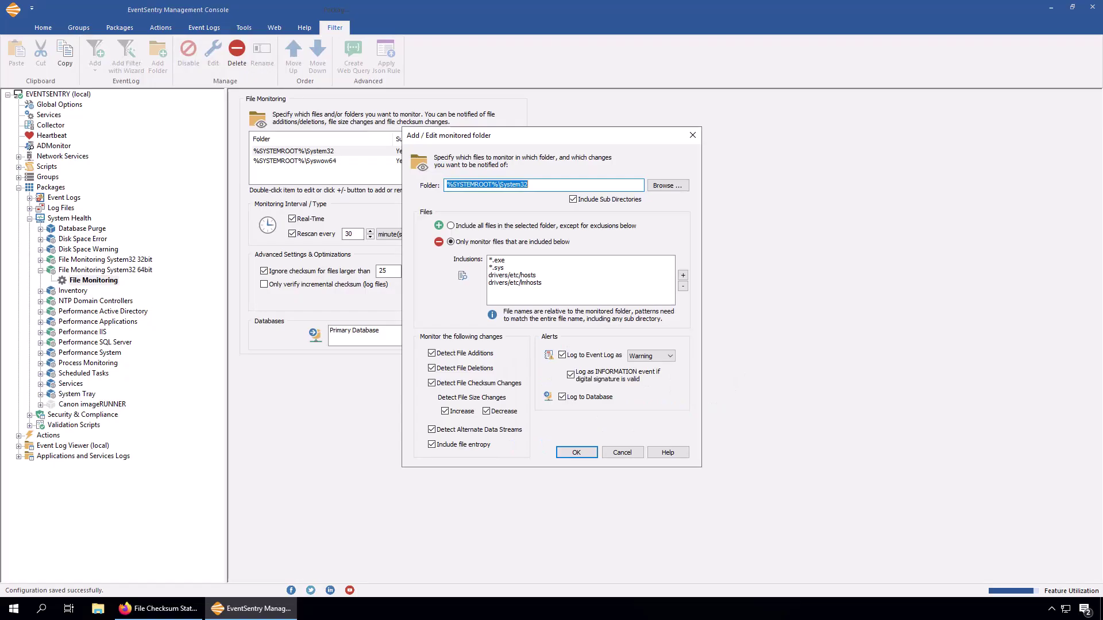
pyautogui.click(624, 452)
# Switch to EventSentry Web Reports in Firefox and open the current File Checksums status report.
pyautogui.click(191, 610)
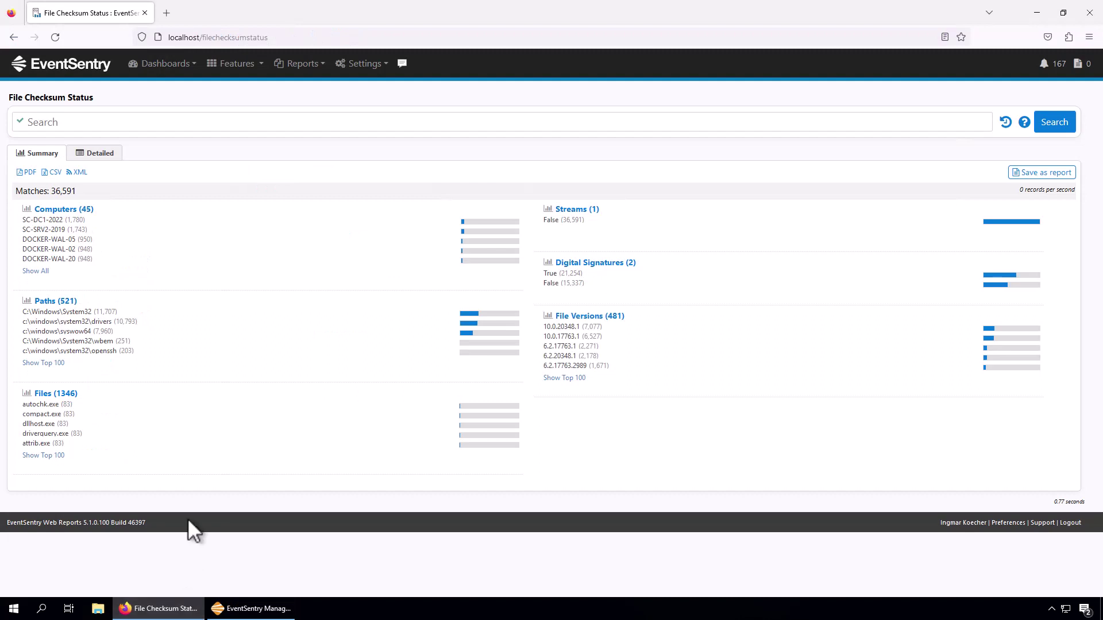
pyautogui.click(246, 69)
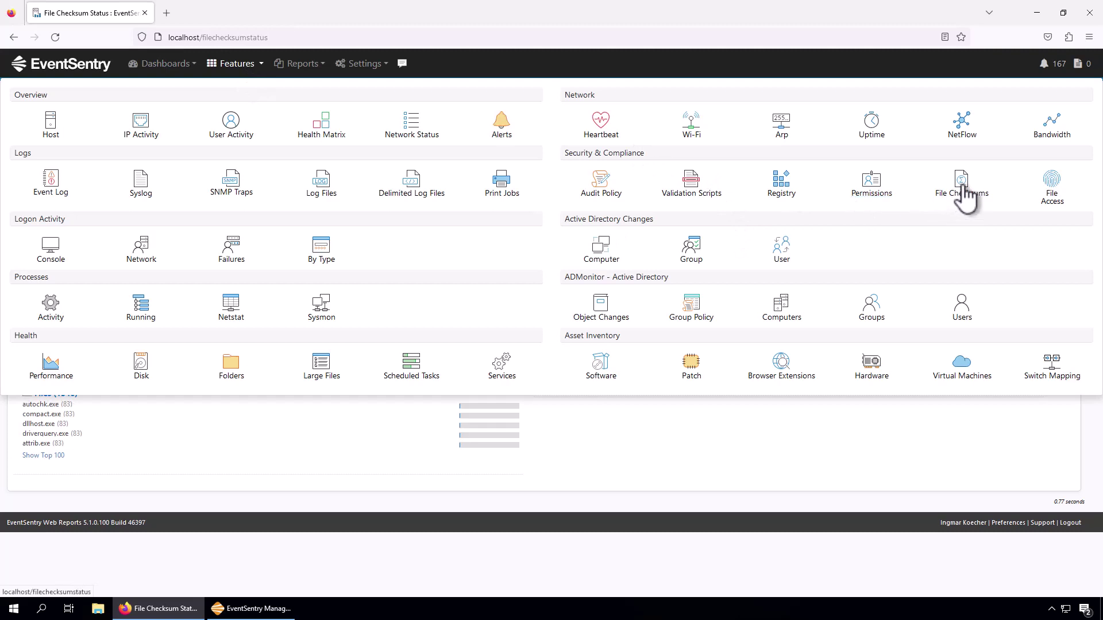
pyautogui.moveTo(274, 615)
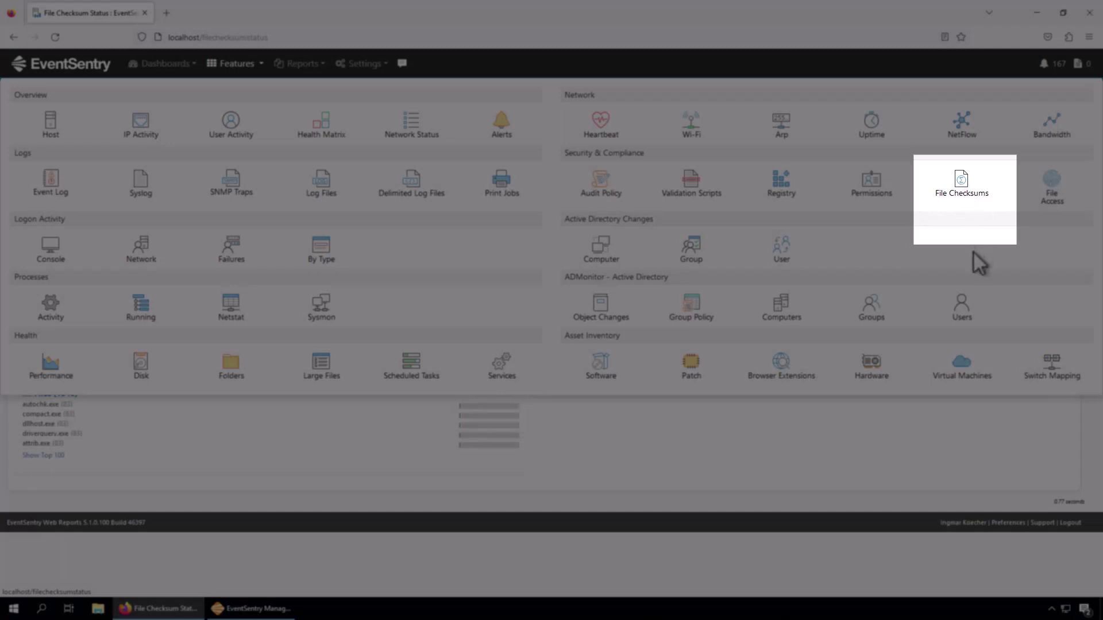
pyautogui.click(970, 194)
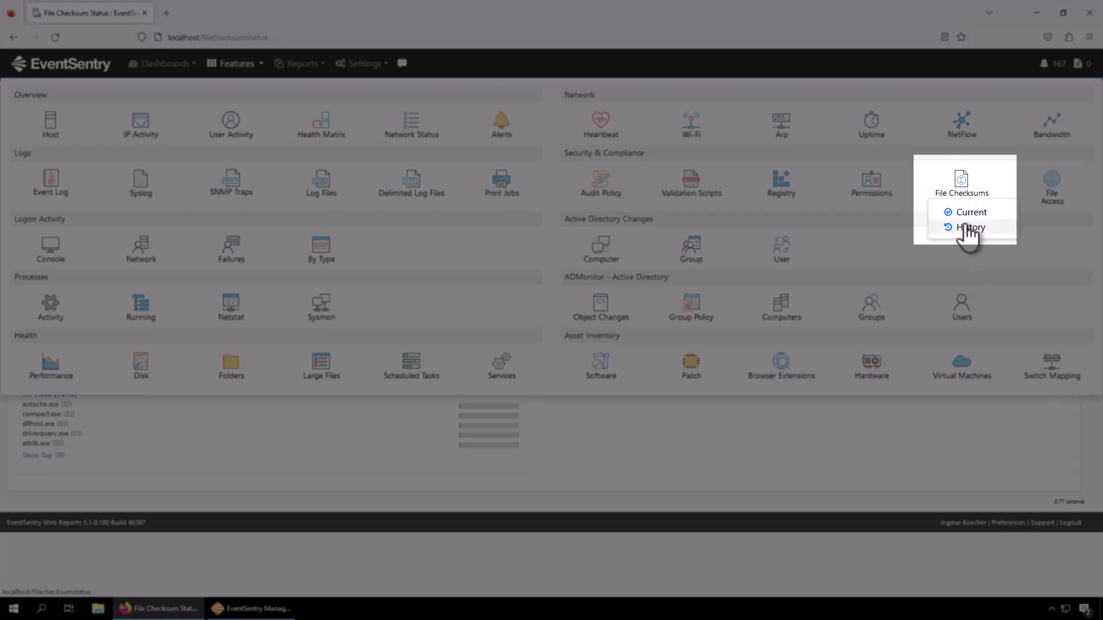
pyautogui.click(971, 213)
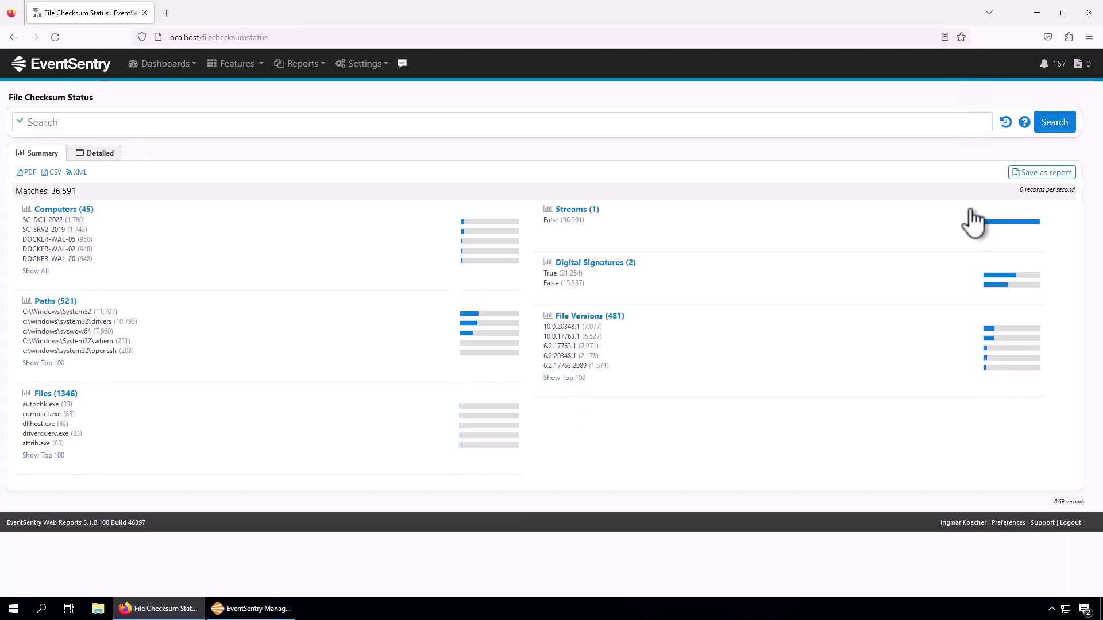
# Expand the full list of computers and filter the checksum report to the computer EVENTSENTRY.
pyautogui.click(40, 272)
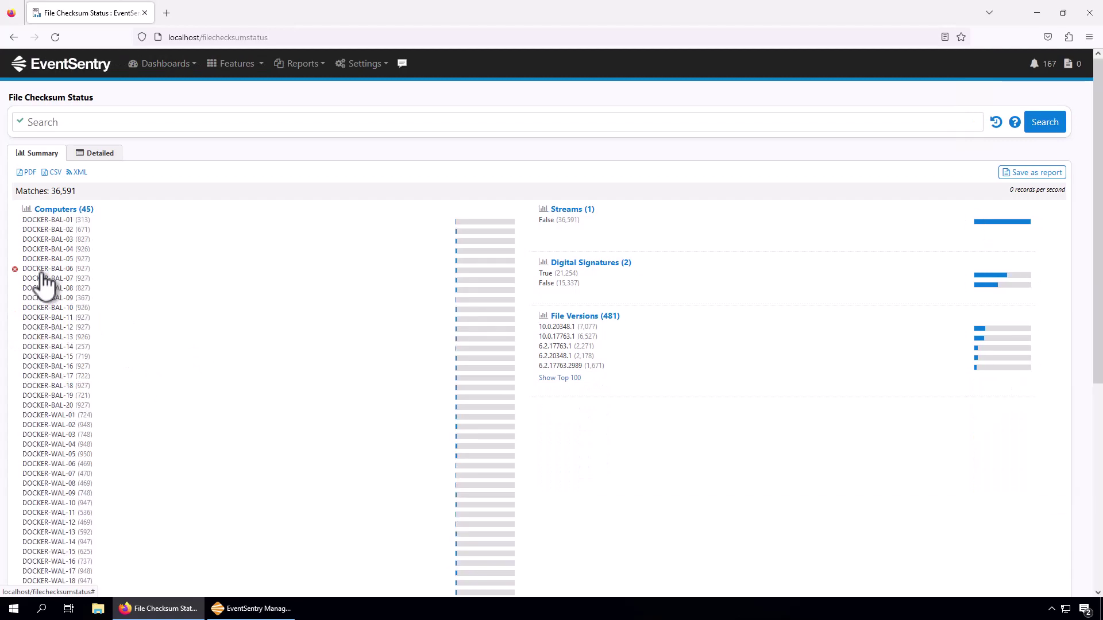
pyautogui.scroll(-5, 147, 459)
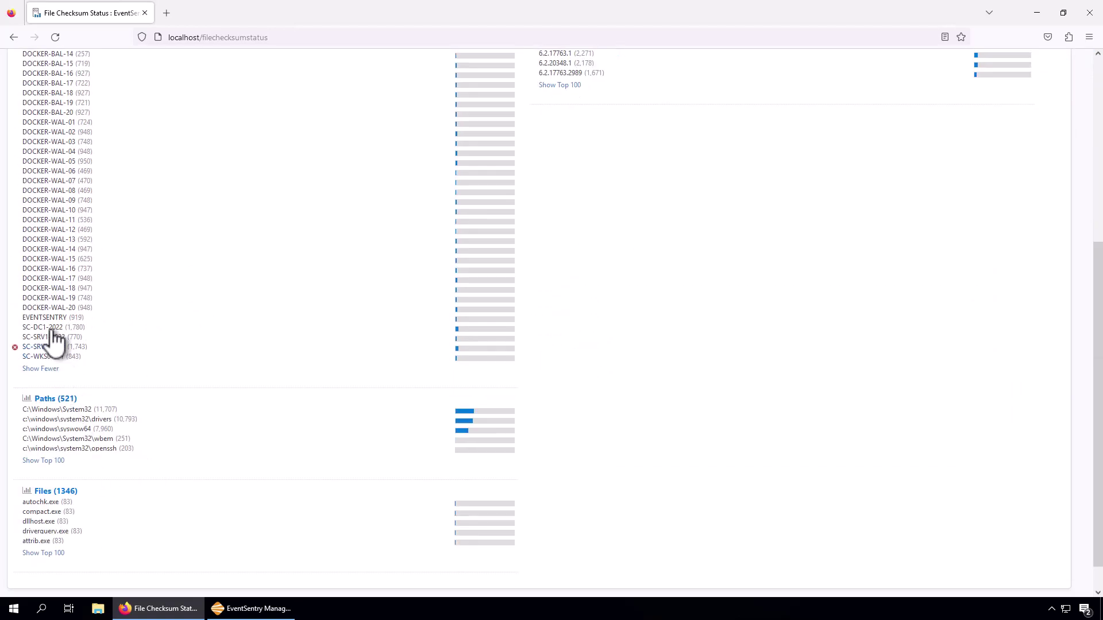
pyautogui.click(44, 318)
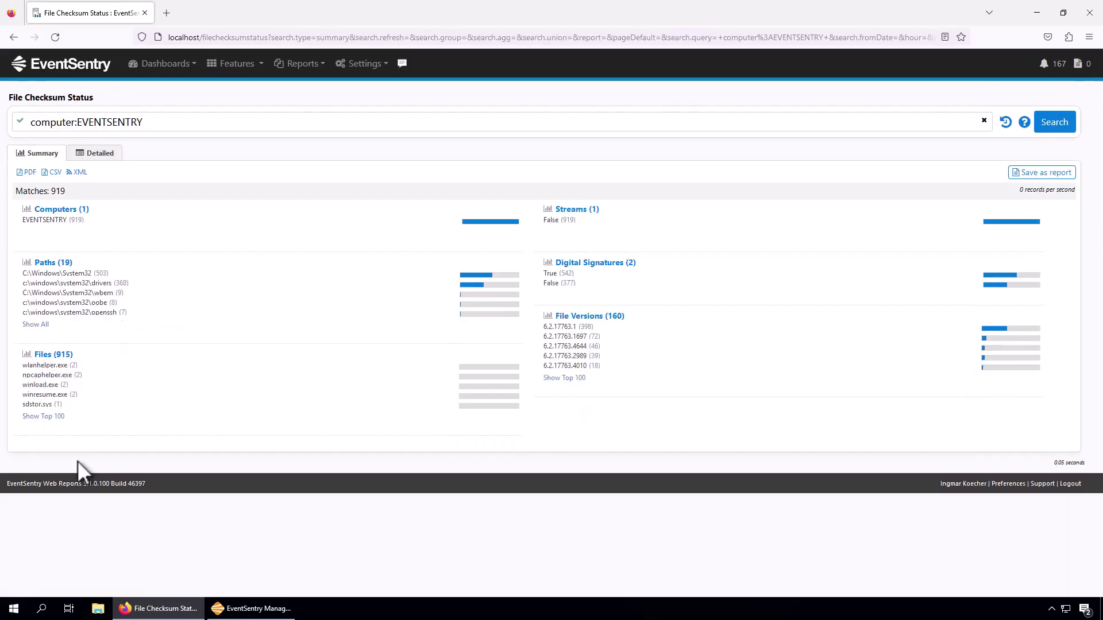
# Show the detailed checksum records, look up the hash of smss.exe on VirusTotal, review the vendor analysis and close the VirusTotal page.
pyautogui.moveTo(74, 221)
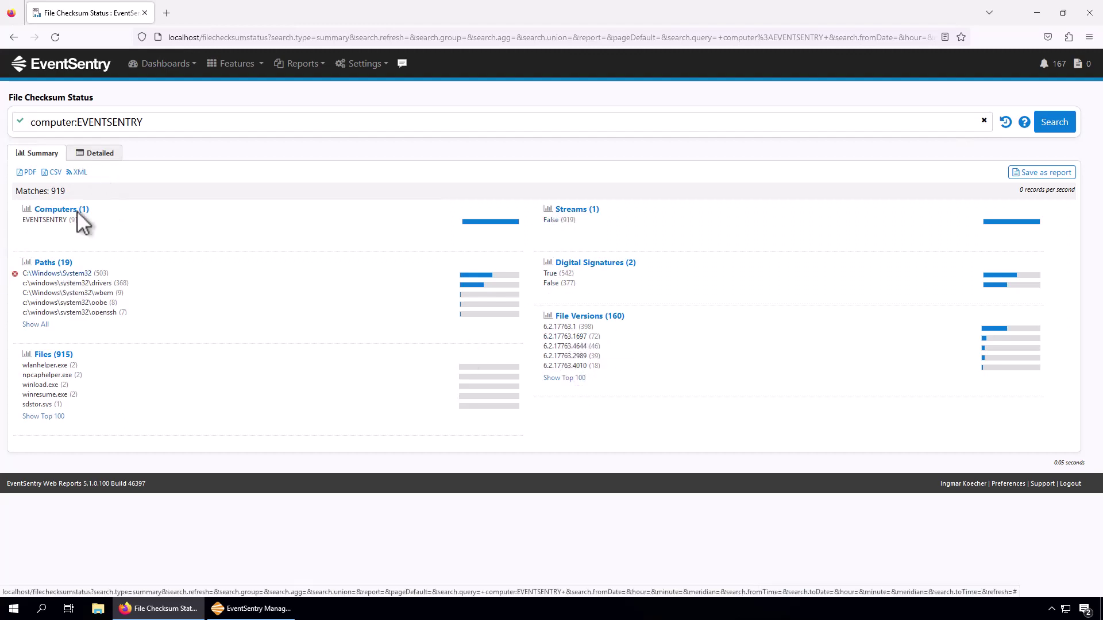
pyautogui.click(92, 154)
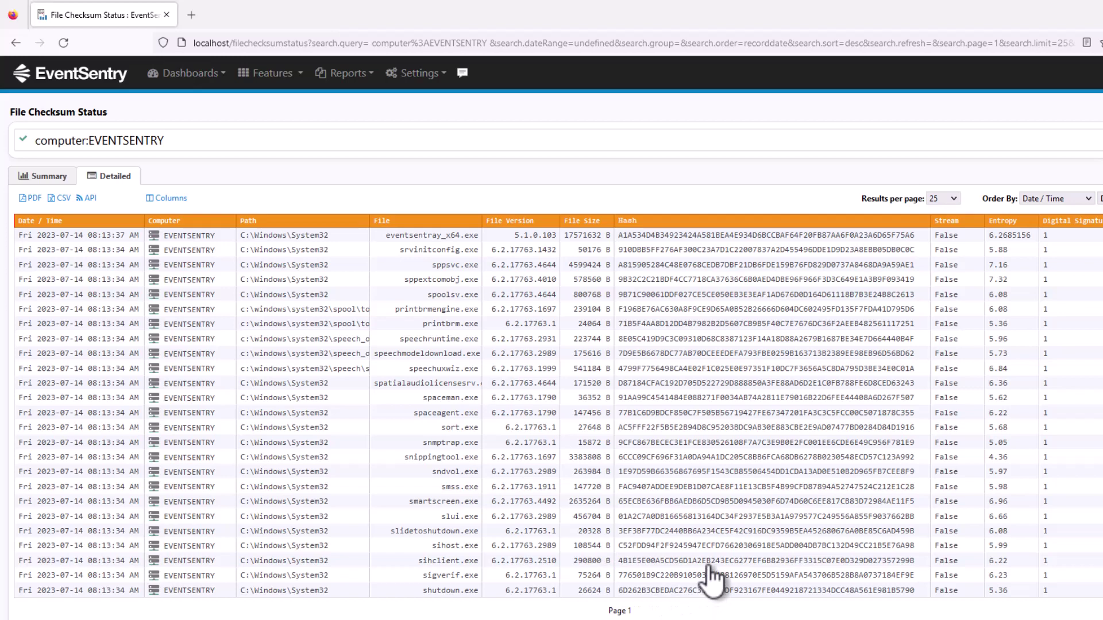
pyautogui.click(705, 487)
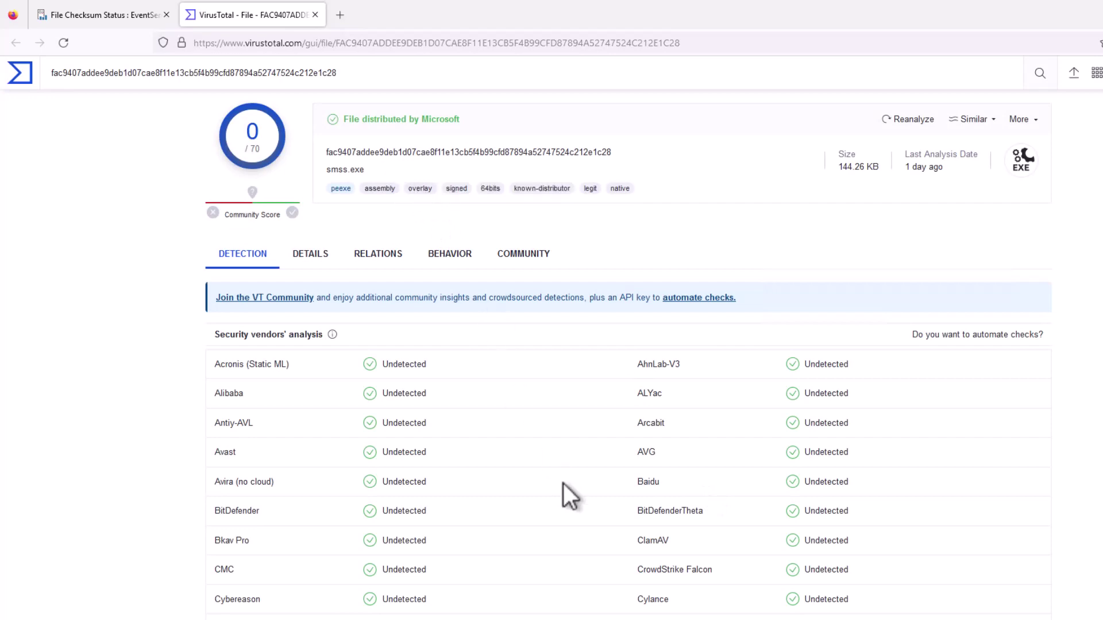
pyautogui.scroll(-5, 563, 483)
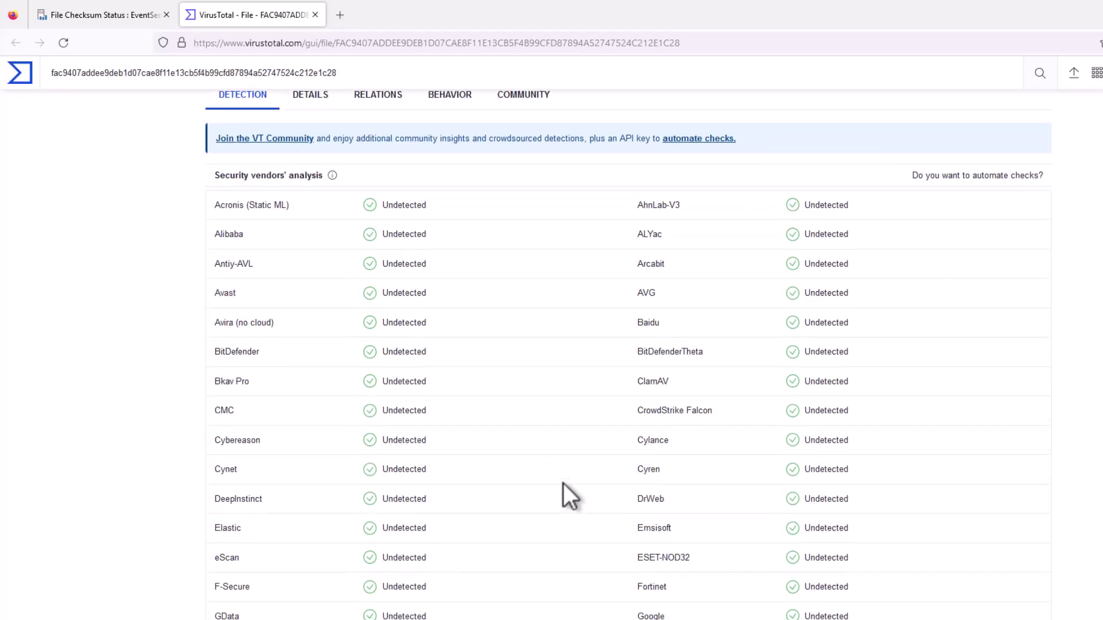
pyautogui.scroll(5, 568, 480)
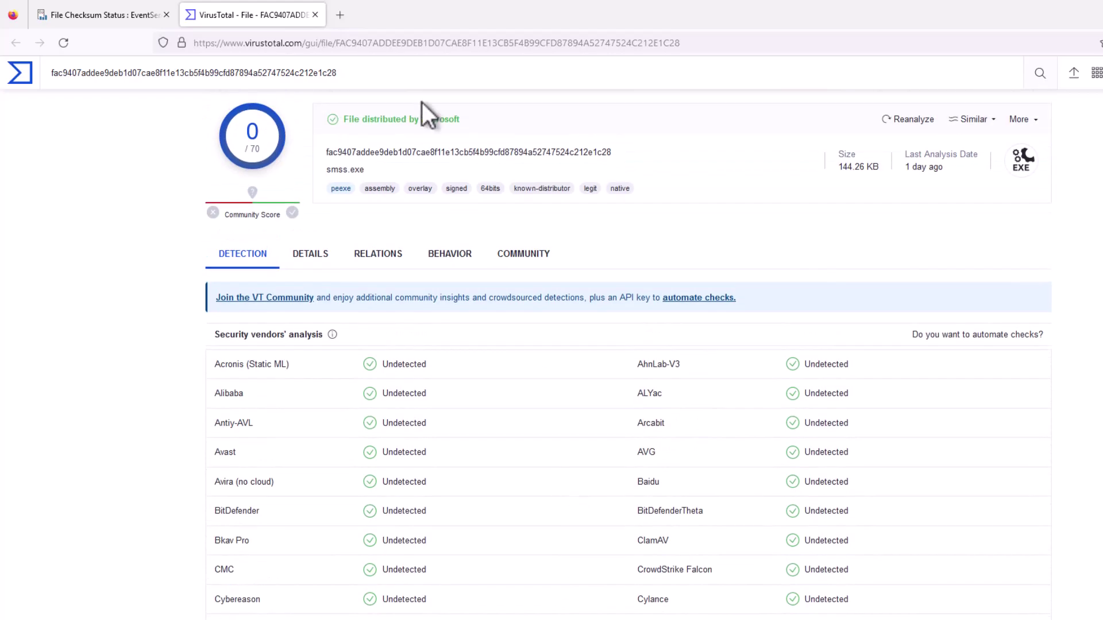
pyautogui.click(314, 14)
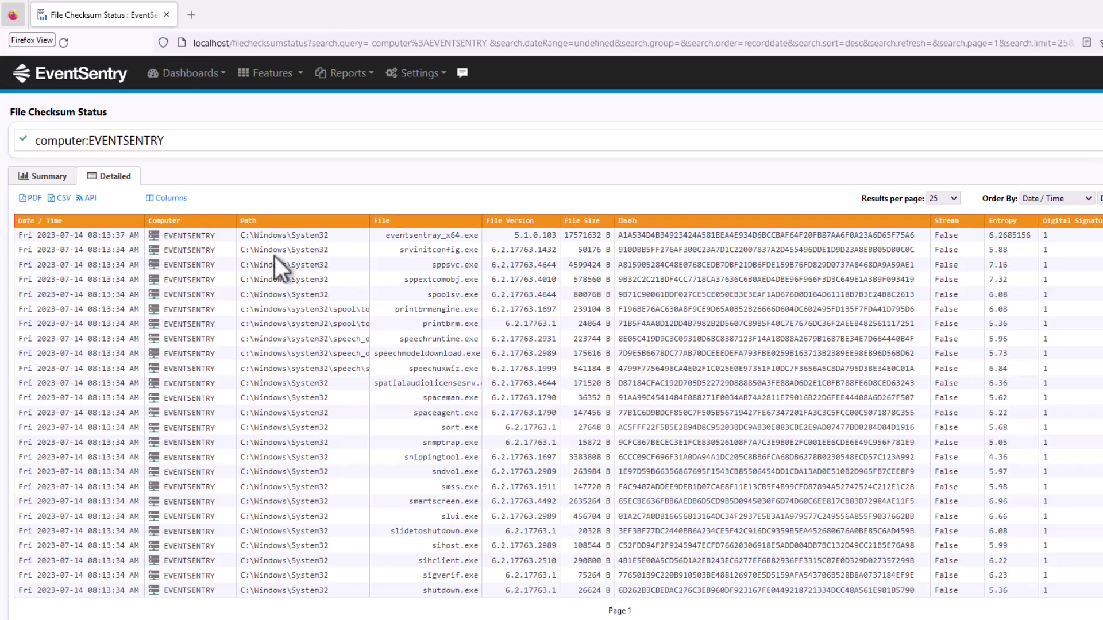
# Return to the summary and narrow the EVENTSENTRY results to the path c:\windows\system32\dism.
pyautogui.click(50, 178)
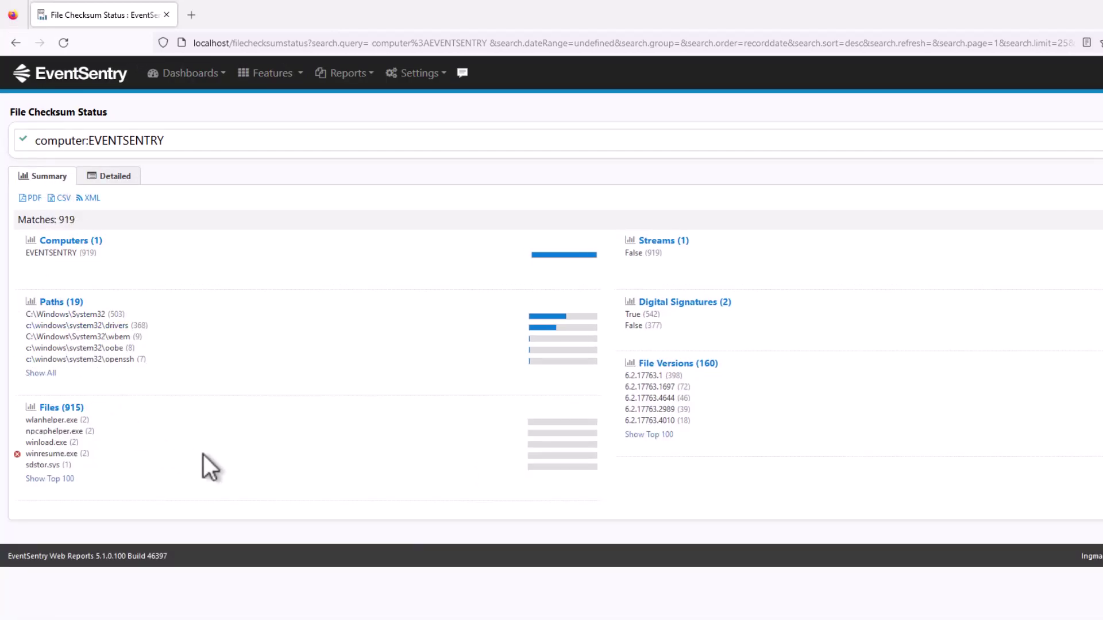
pyautogui.click(202, 142)
pyautogui.click(69, 193)
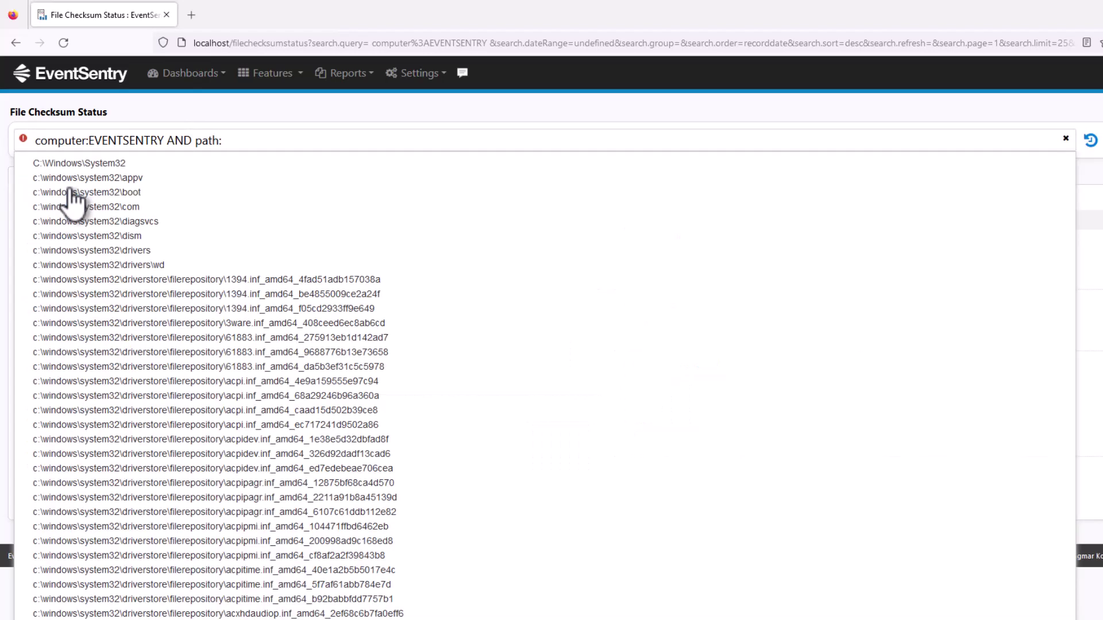
pyautogui.click(138, 236)
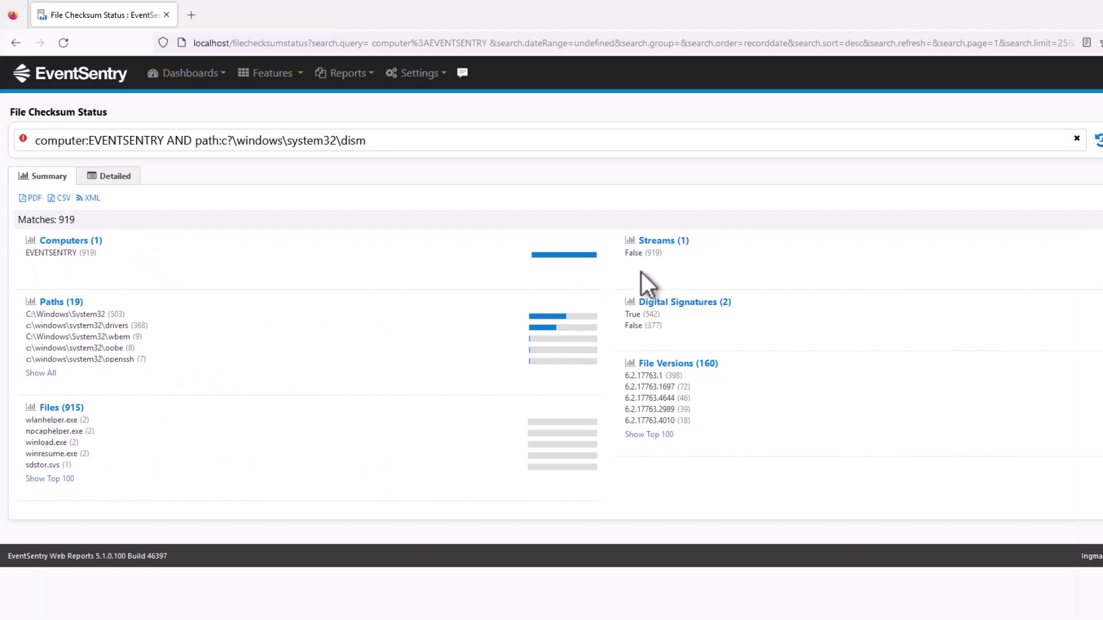
pyautogui.press('Return')
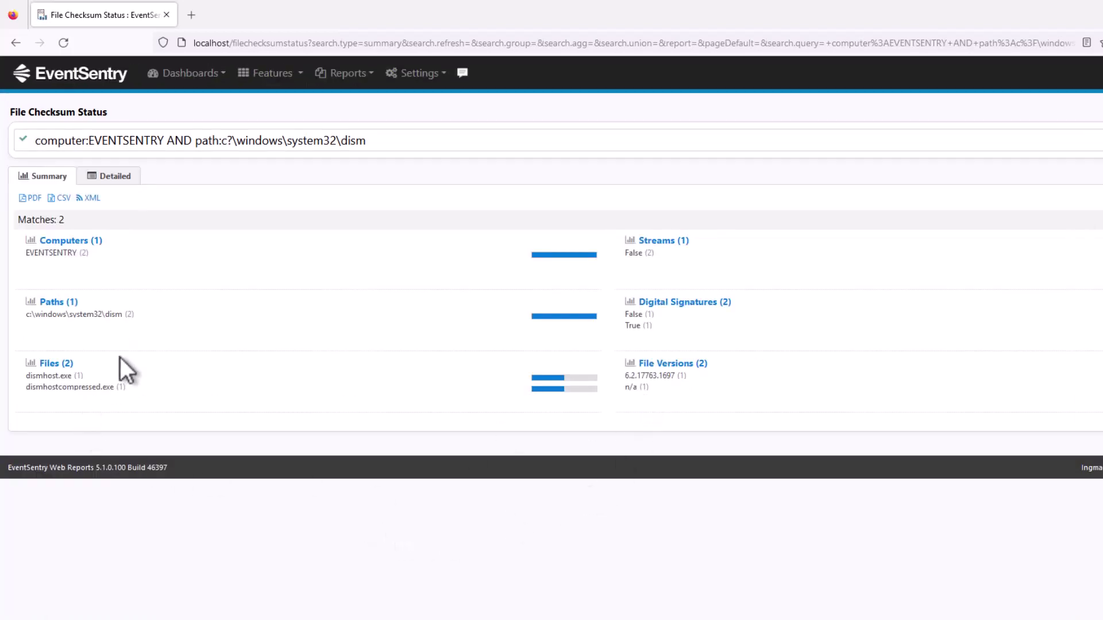
# Show the detailed records for the dism folder and compare the rows for dismhost.exe and dismhostcompressed.exe.
pyautogui.click(112, 176)
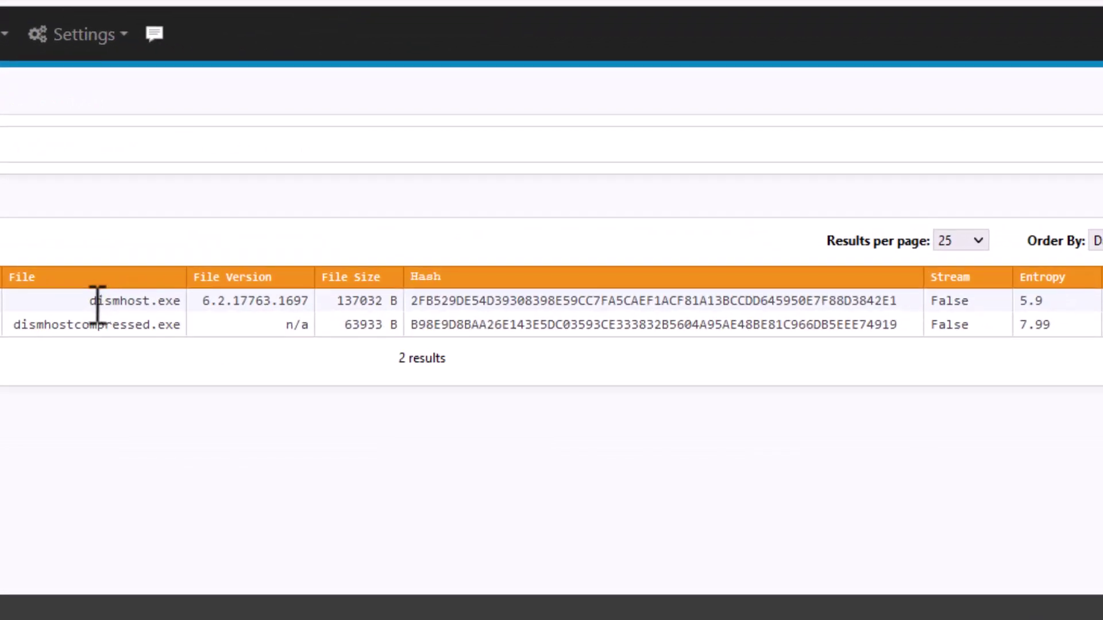
pyautogui.moveTo(90, 300); pyautogui.dragTo(190, 313)
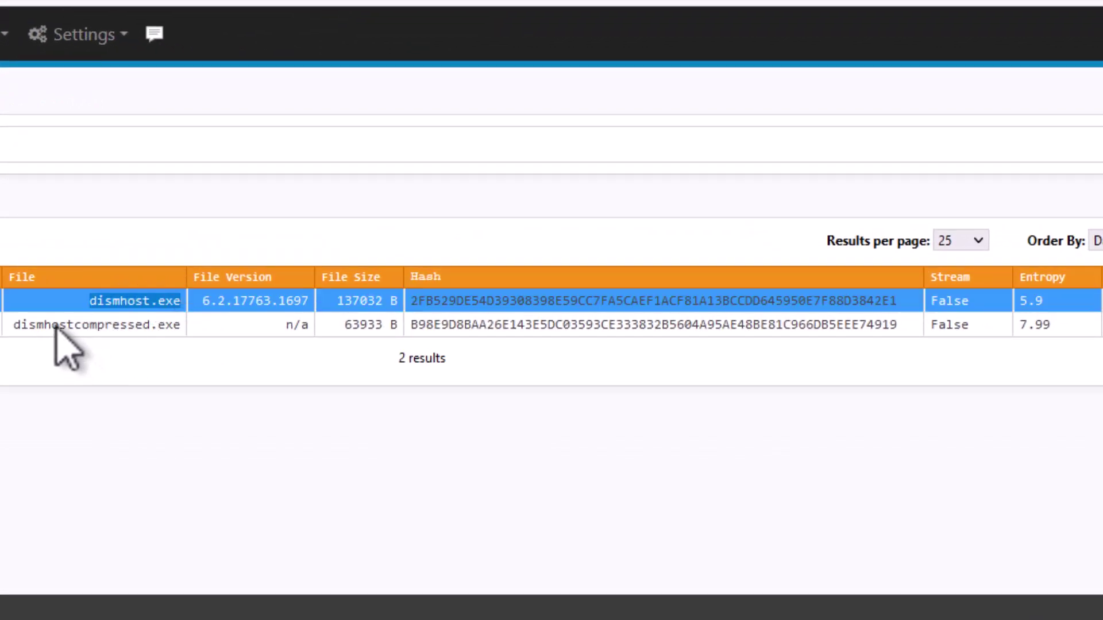
pyautogui.click(148, 296)
pyautogui.moveTo(158, 325); pyautogui.dragTo(175, 332)
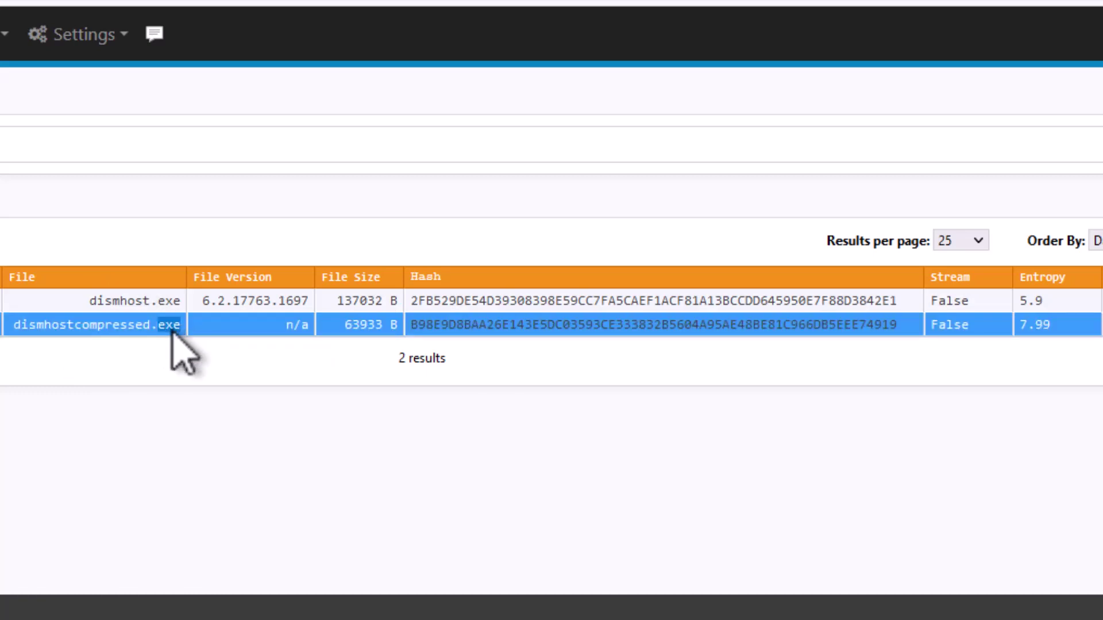
pyautogui.click(172, 333)
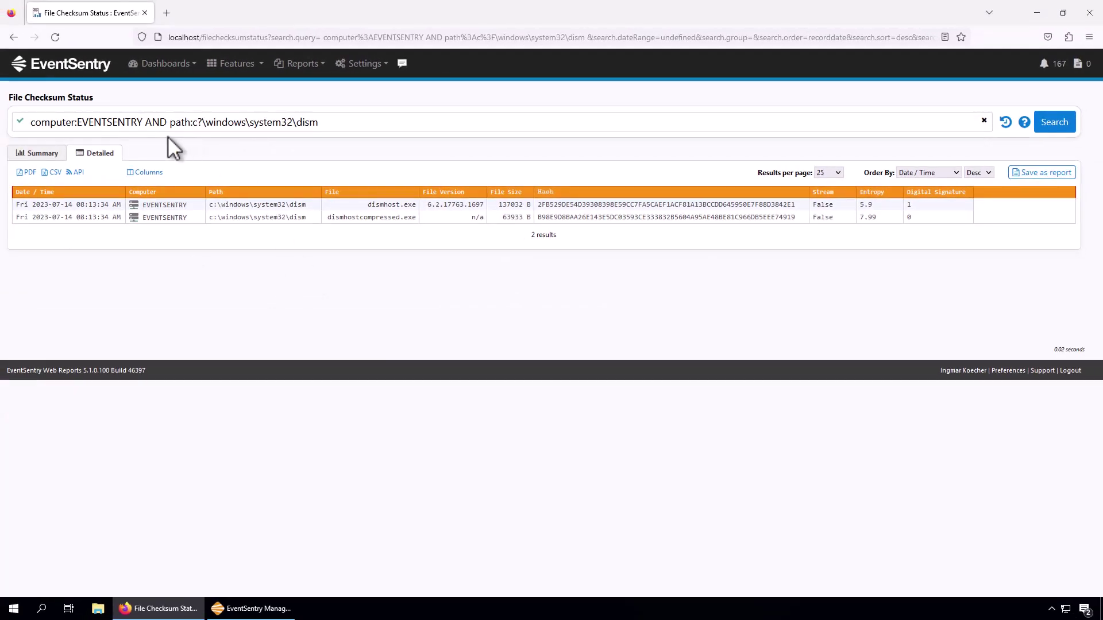
# Remove the path condition from the search query and rerun it for computer:EVENTSENTRY only.
pyautogui.click(143, 122)
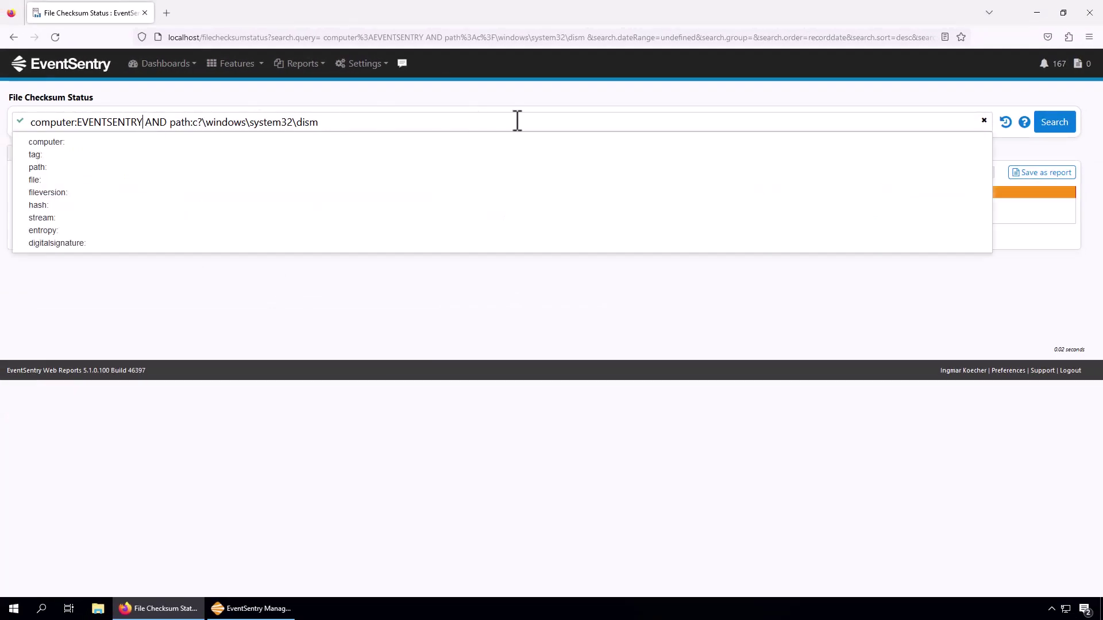
pyautogui.hotkey('shift', 'End')
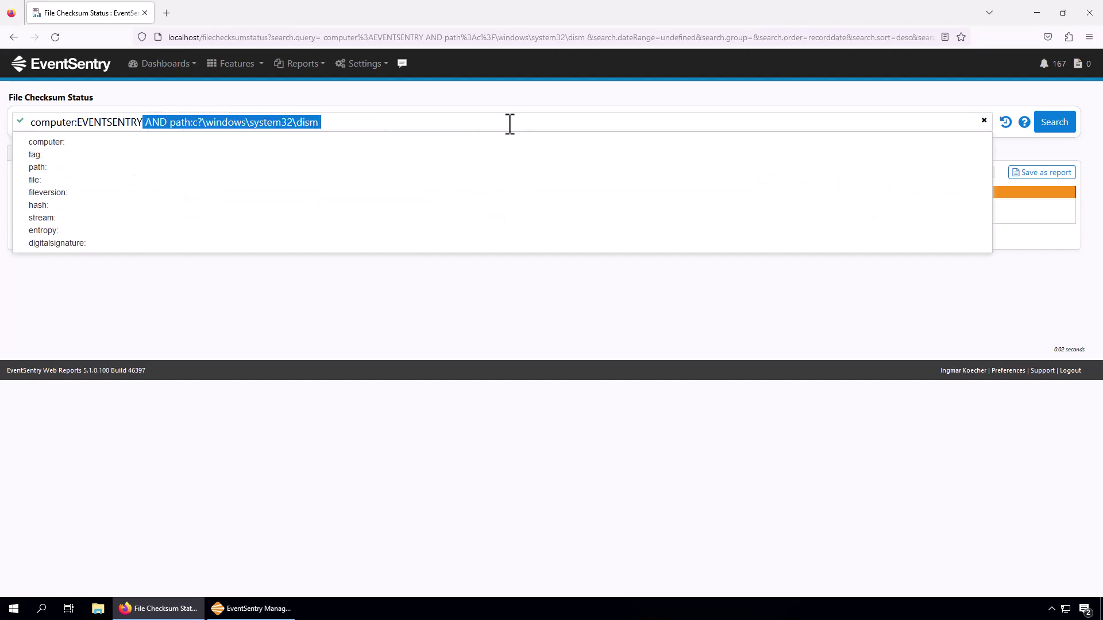
pyautogui.press('Delete')
pyautogui.press('Return')
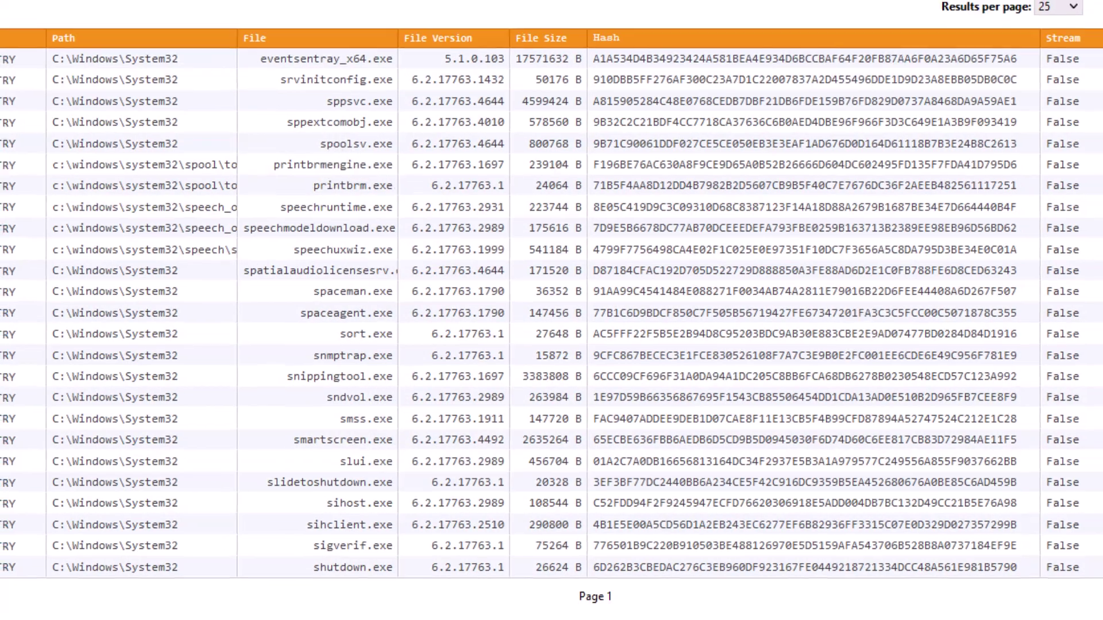
# Add the condition file:spoolsv.exe to the EVENTSENTRY query and run the search.
pyautogui.click(170, 66)
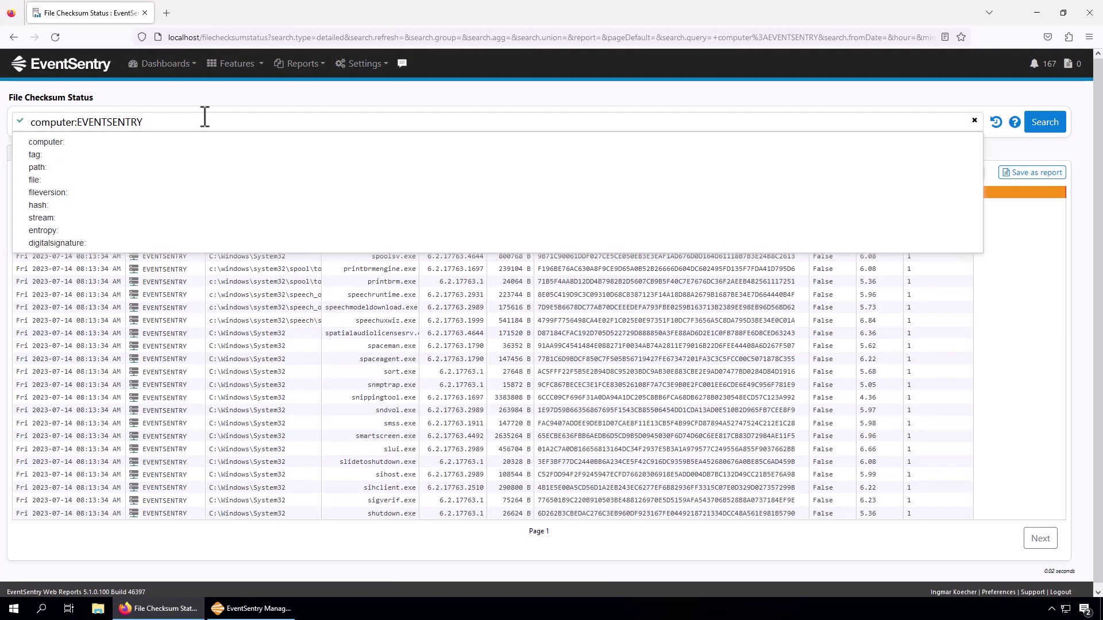
pyautogui.click(37, 180)
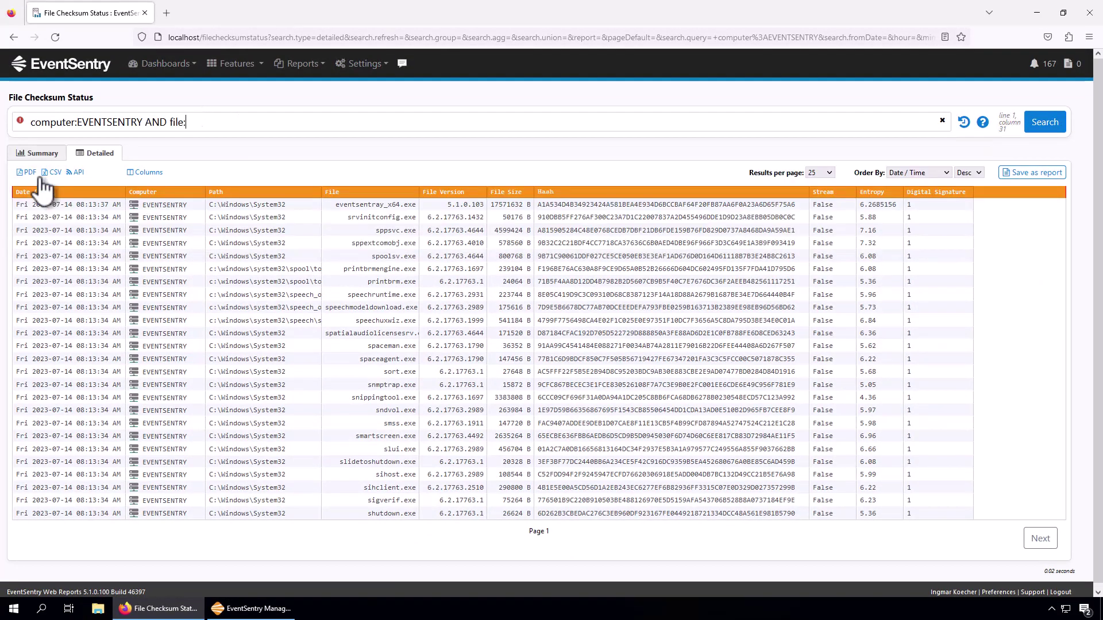
pyautogui.write('spoo')
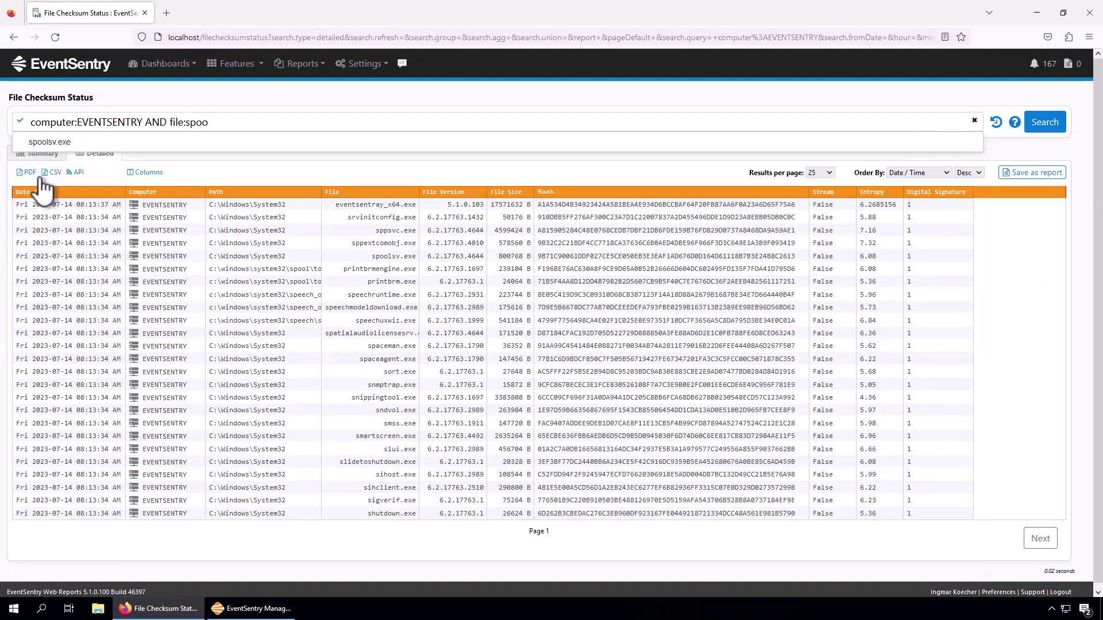
pyautogui.click(52, 143)
pyautogui.click(1033, 126)
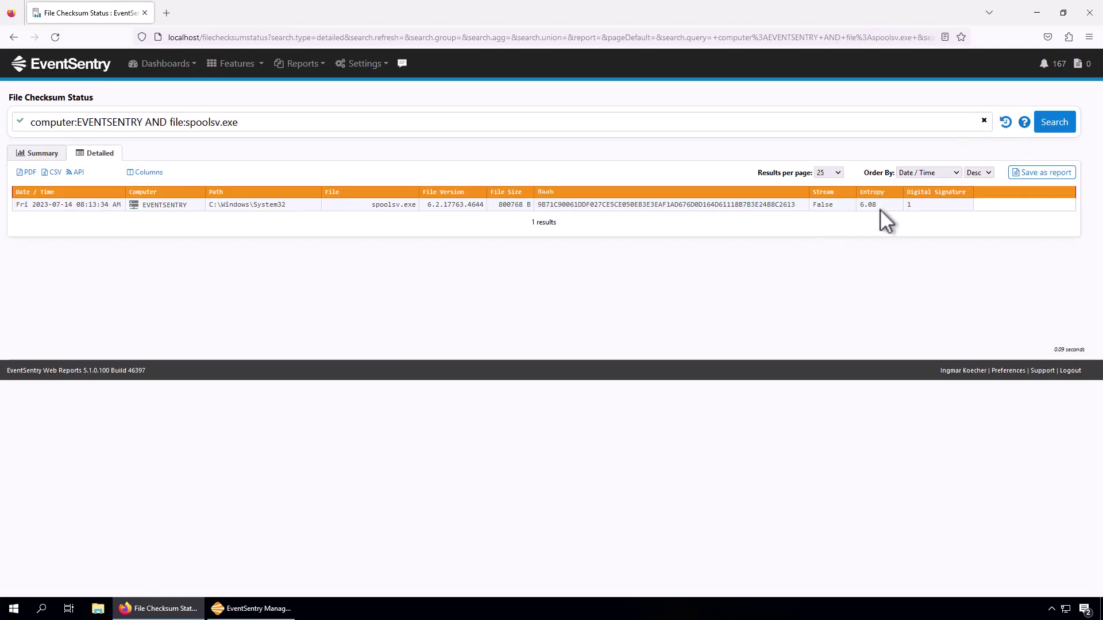
# Remove the computer condition from the query and search for file:spoolsv.exe across all computers.
pyautogui.click(171, 122)
pyautogui.hotkey('shift', 'Home')
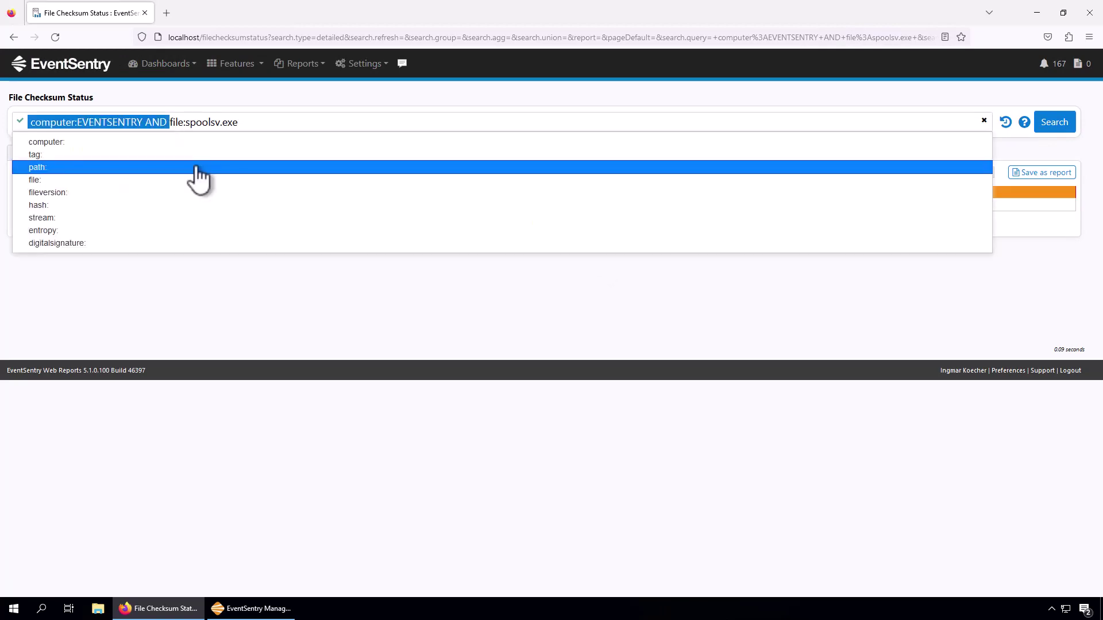
pyautogui.press('BackSpace')
pyautogui.click(1066, 129)
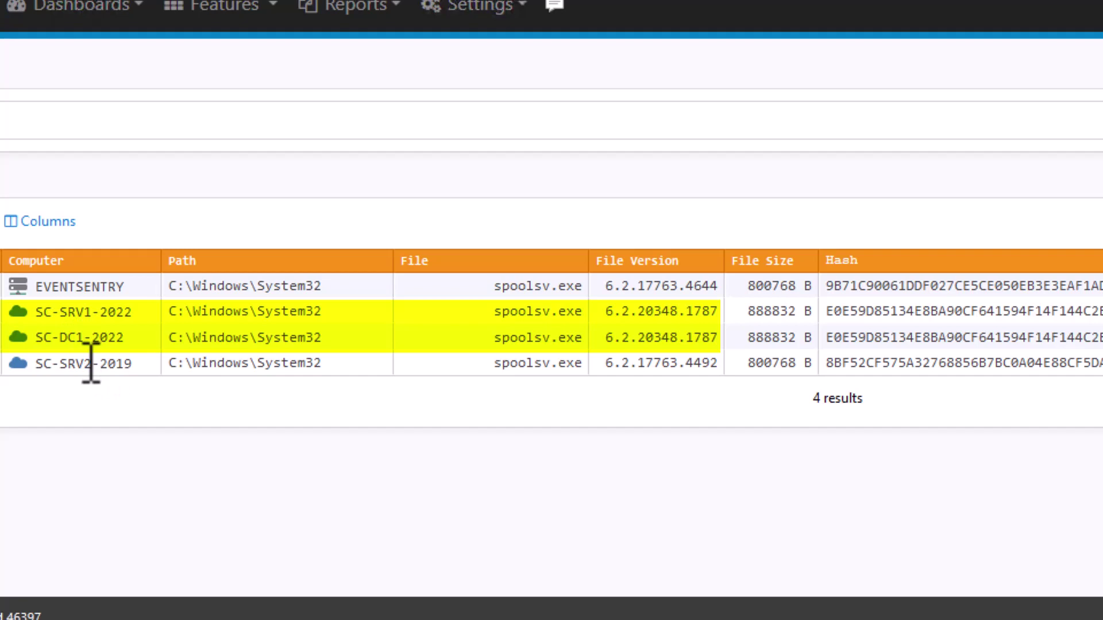
# Highlight the SC-SRV2-2019 row and compare its spoolsv.exe file version with the other computers.
pyautogui.doubleClick(125, 363)
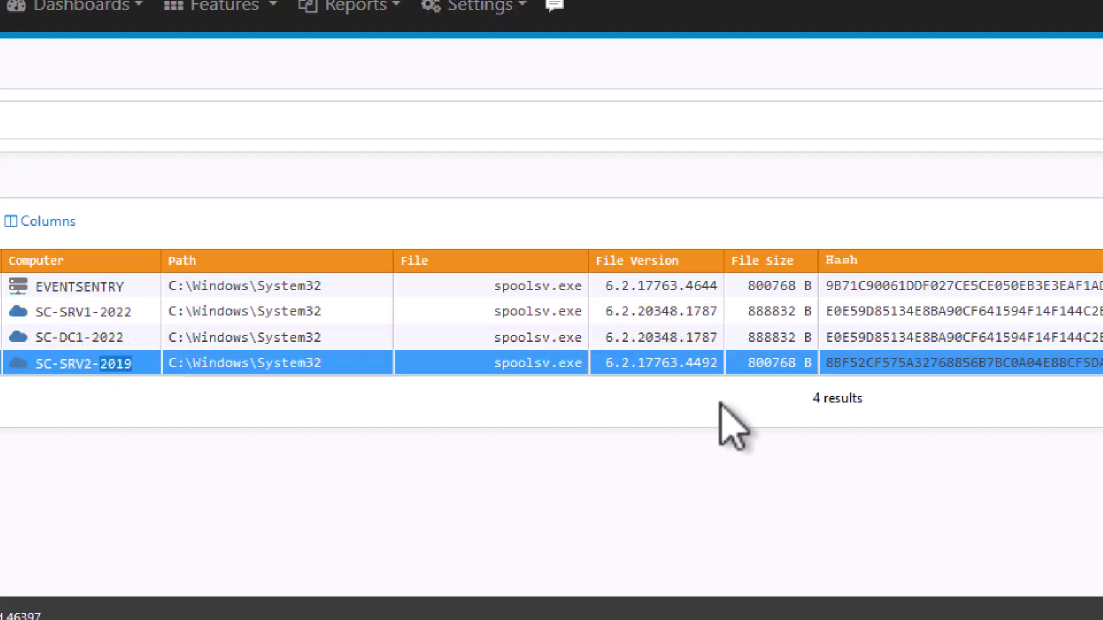
pyautogui.click(106, 369)
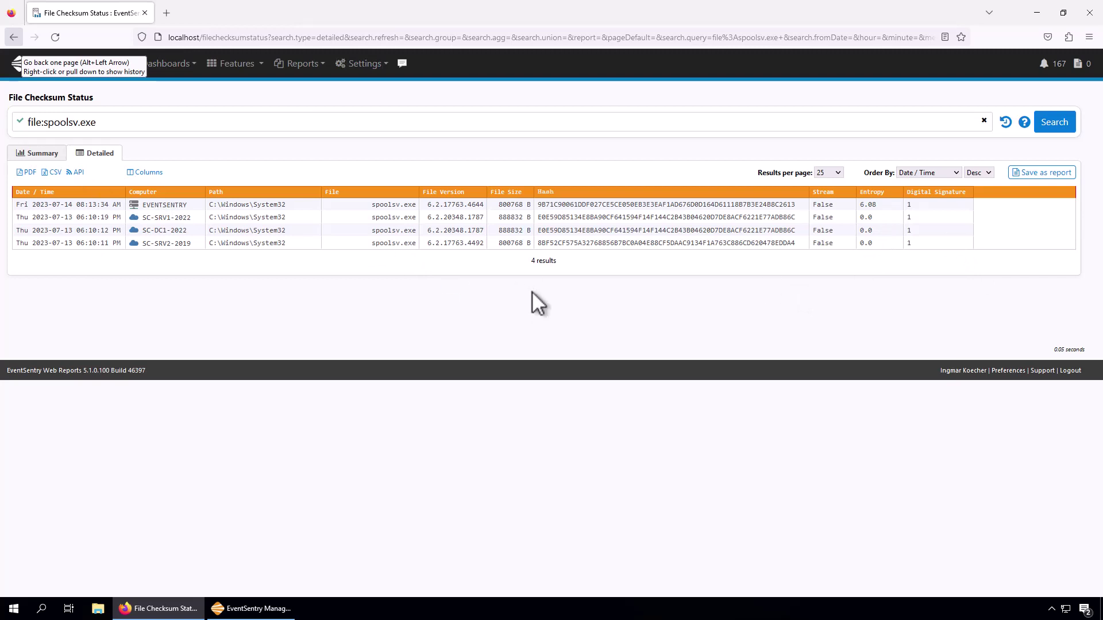
# Open the detailed records of the File Checksums history and widen the Computer column to fit the full computer names.
pyautogui.click(249, 68)
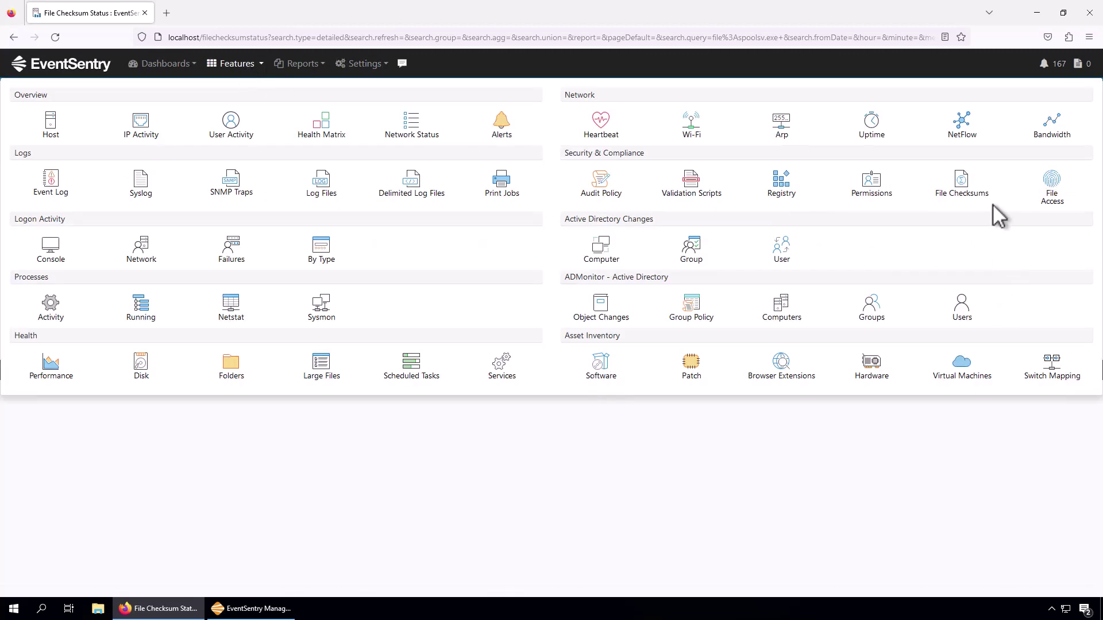
pyautogui.click(965, 193)
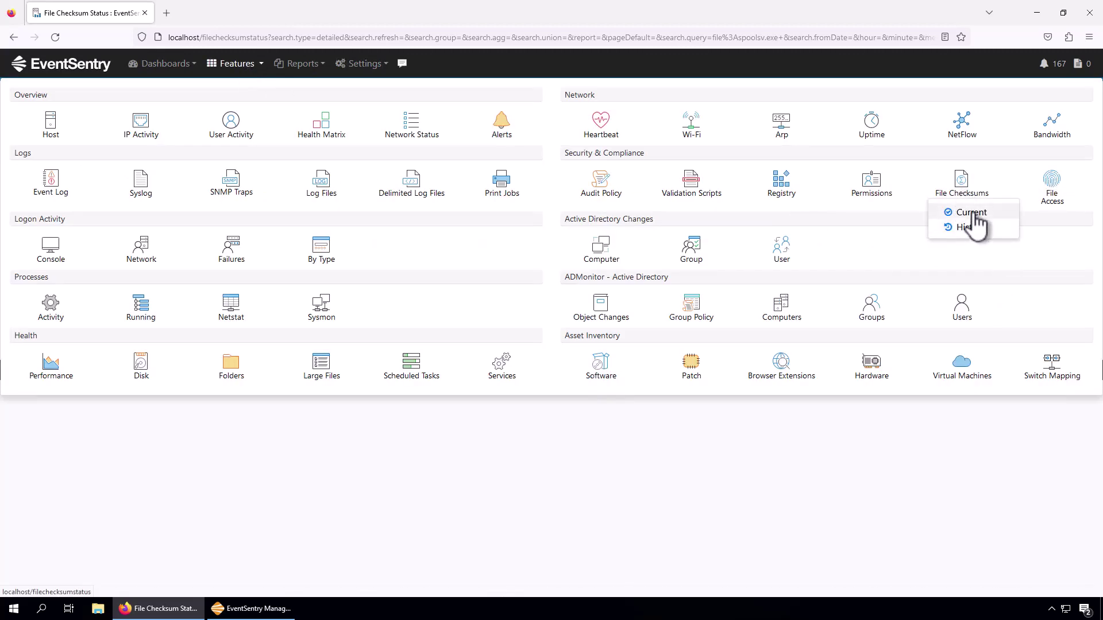
pyautogui.click(971, 228)
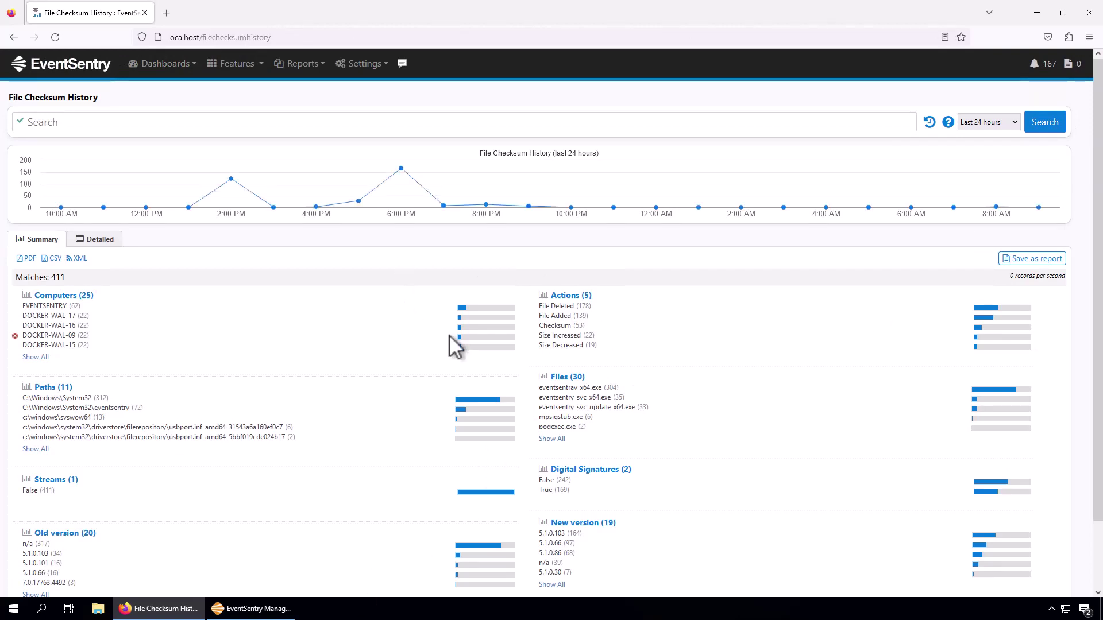
pyautogui.scroll(-2, 311, 462)
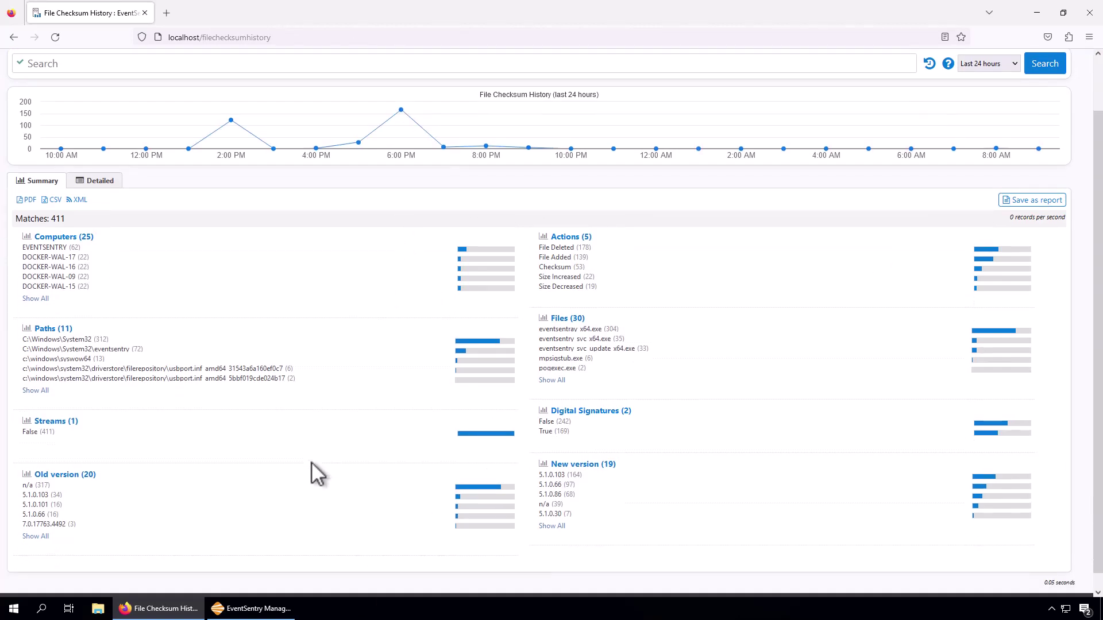
pyautogui.click(97, 181)
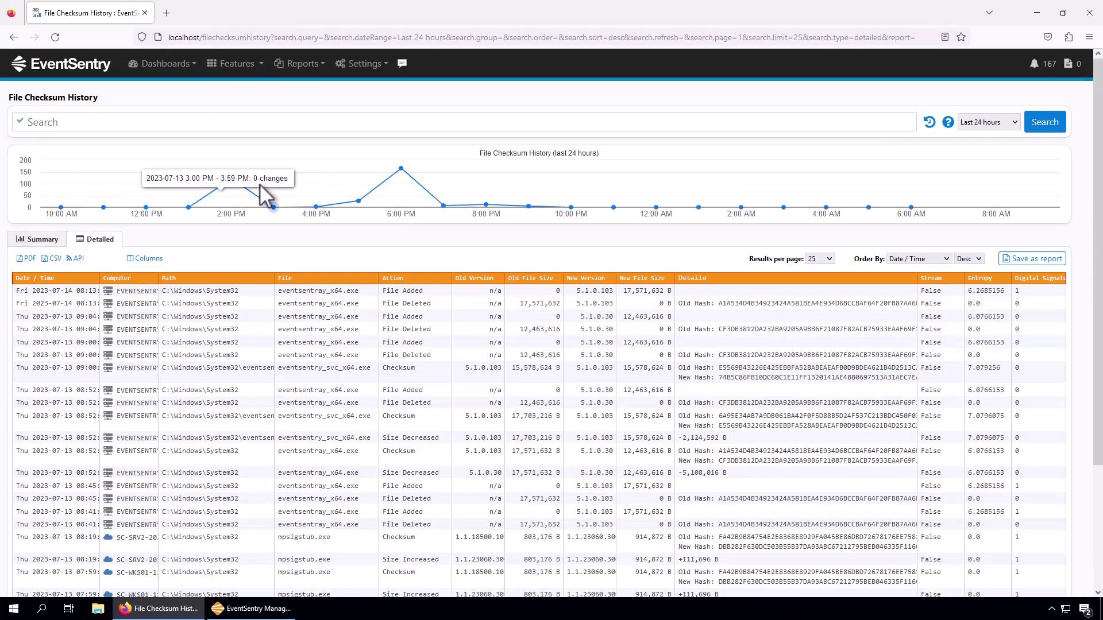
pyautogui.moveTo(159, 273); pyautogui.dragTo(167, 276)
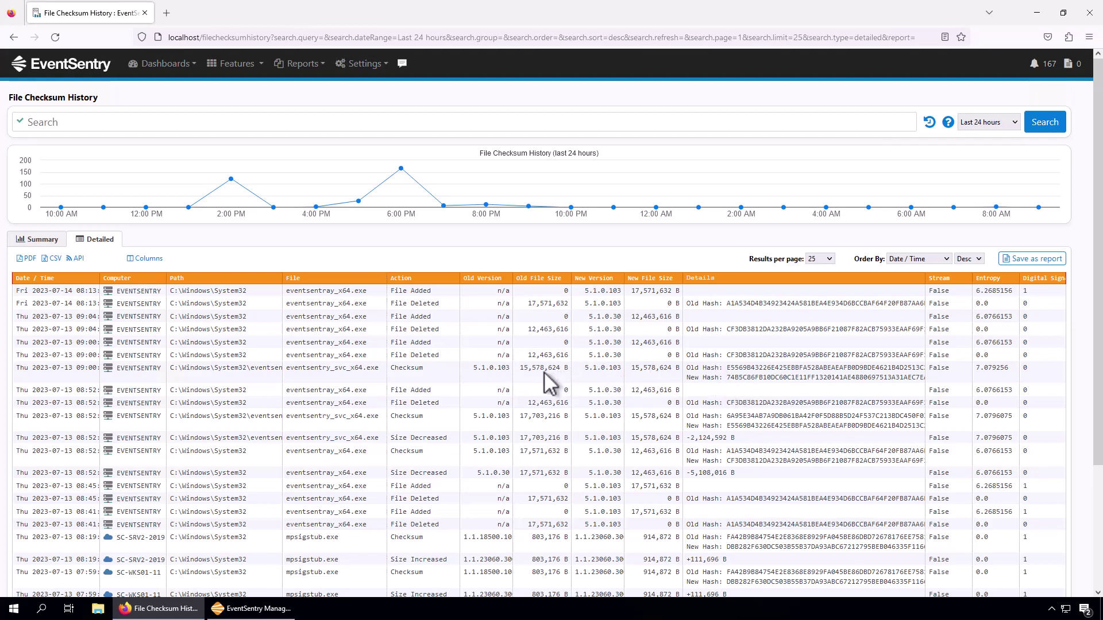
# Examine the eventsentry_svc_x64.exe checksum change and the mpsigstub.exe rows of SC-WKS01-11 and SC-SRV2-2019, including their digital signature values.
pyautogui.click(680, 375)
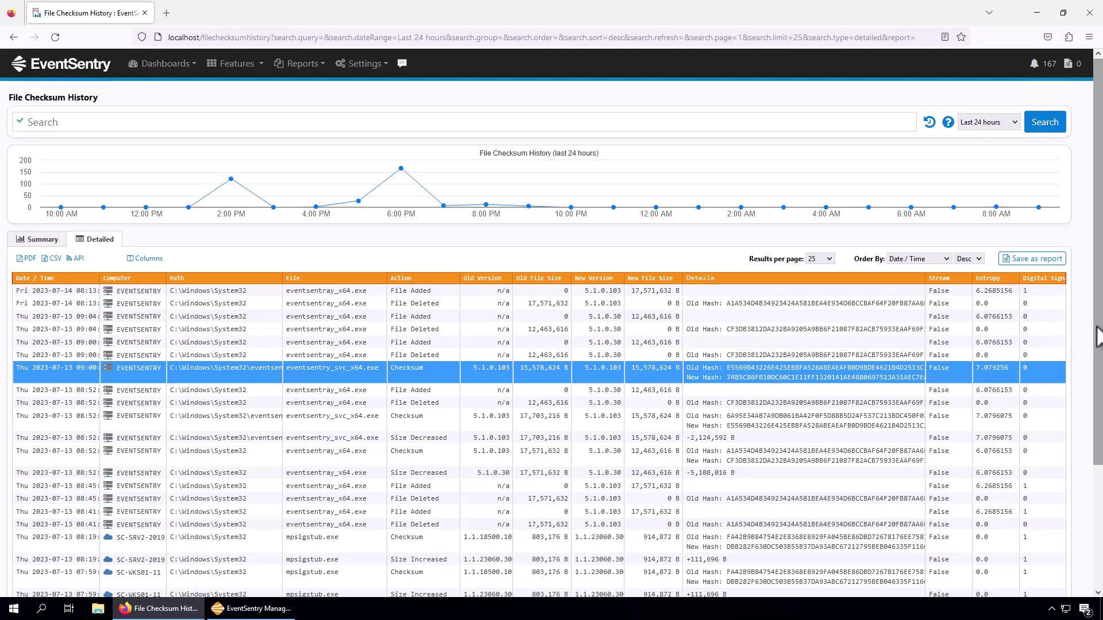
pyautogui.moveTo(1097, 338); pyautogui.dragTo(1084, 402)
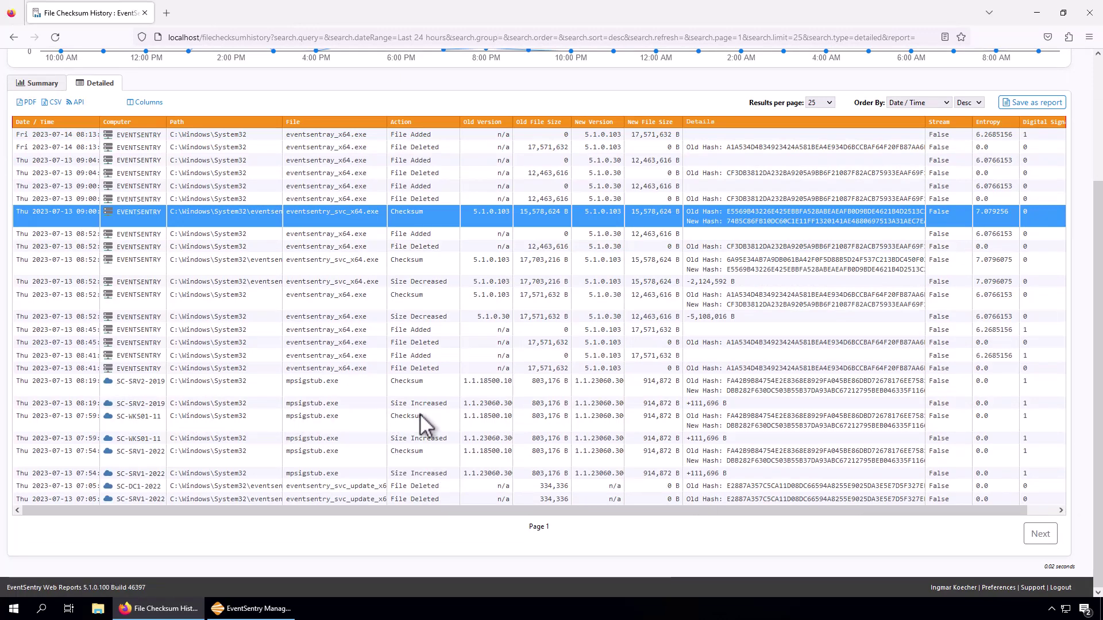
pyautogui.click(148, 420)
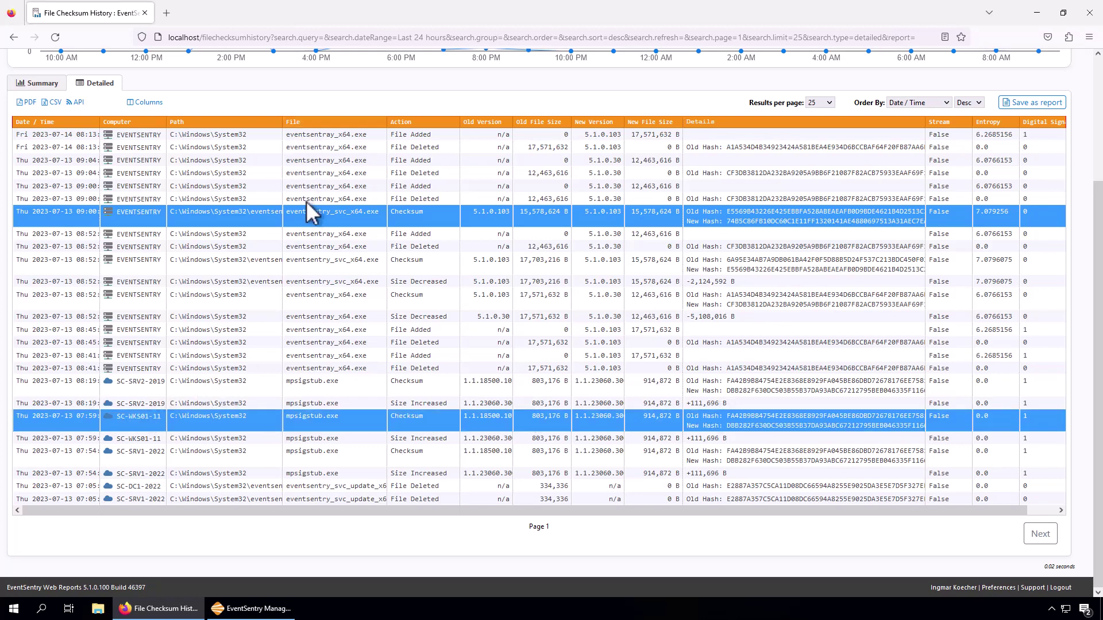
pyautogui.click(315, 217)
pyautogui.click(198, 386)
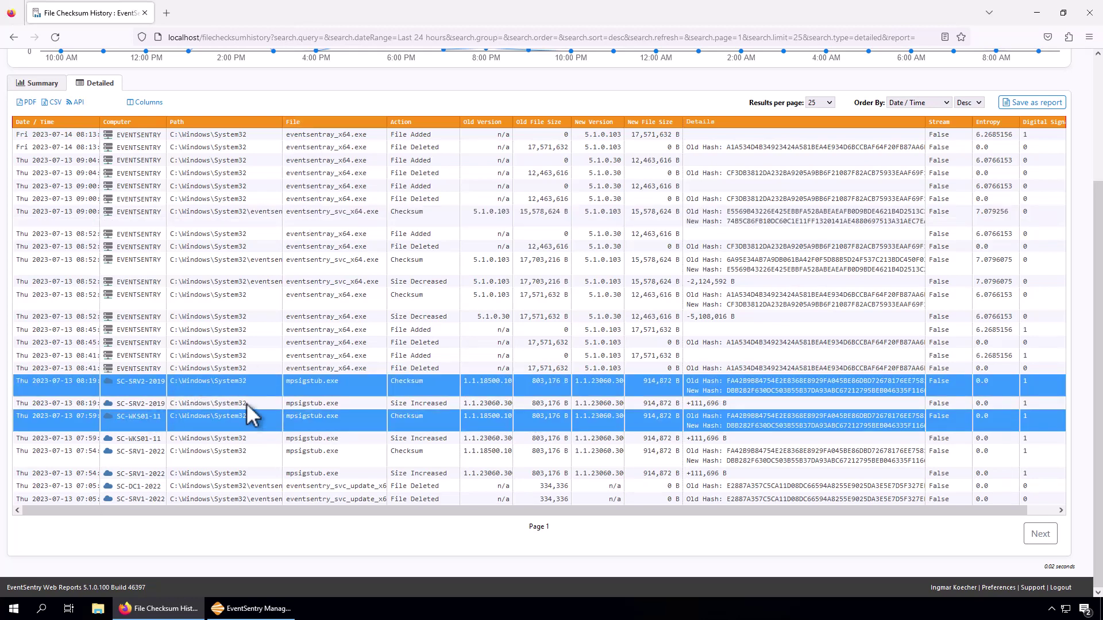
pyautogui.click(247, 406)
pyautogui.click(311, 419)
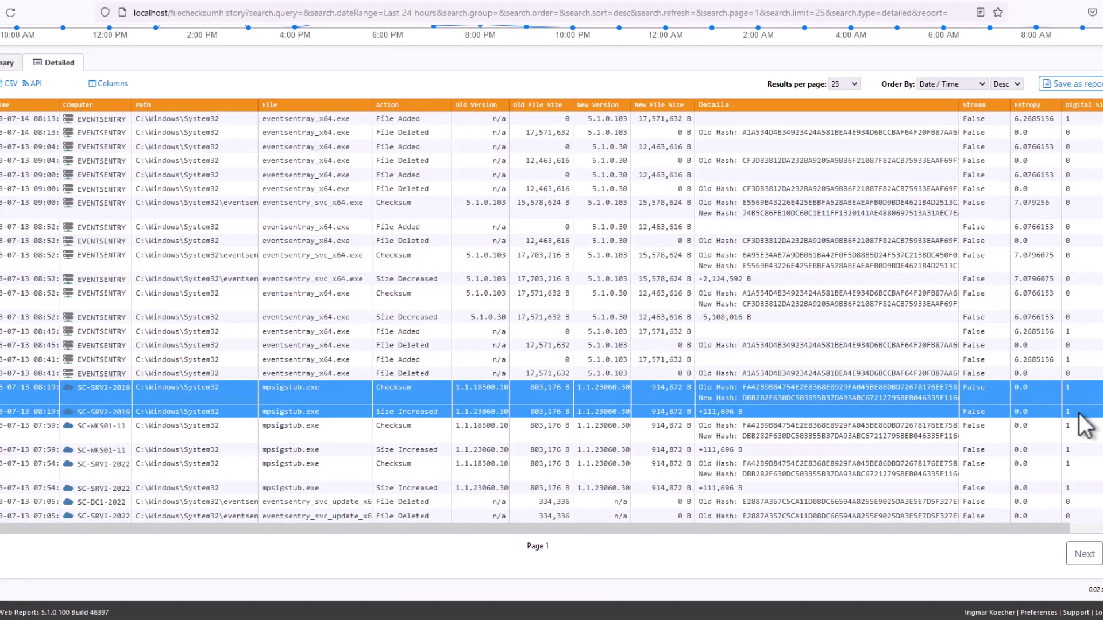
pyautogui.click(1078, 411)
pyautogui.click(1086, 390)
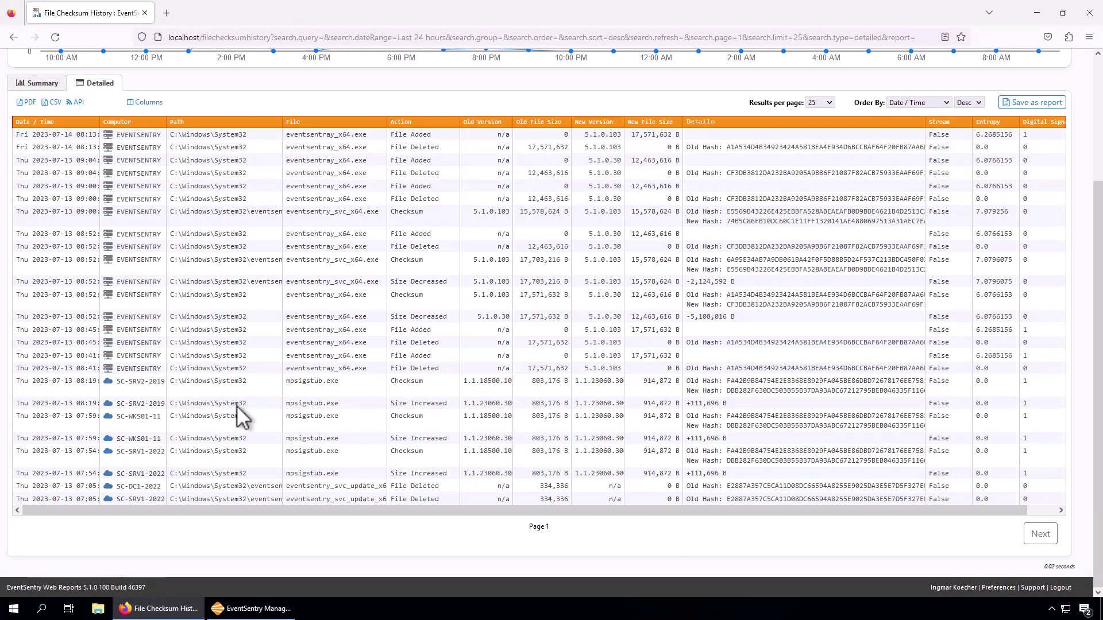
# Return to the history summary and filter the records to the Checksum action.
pyautogui.scroll(3, 196, 216)
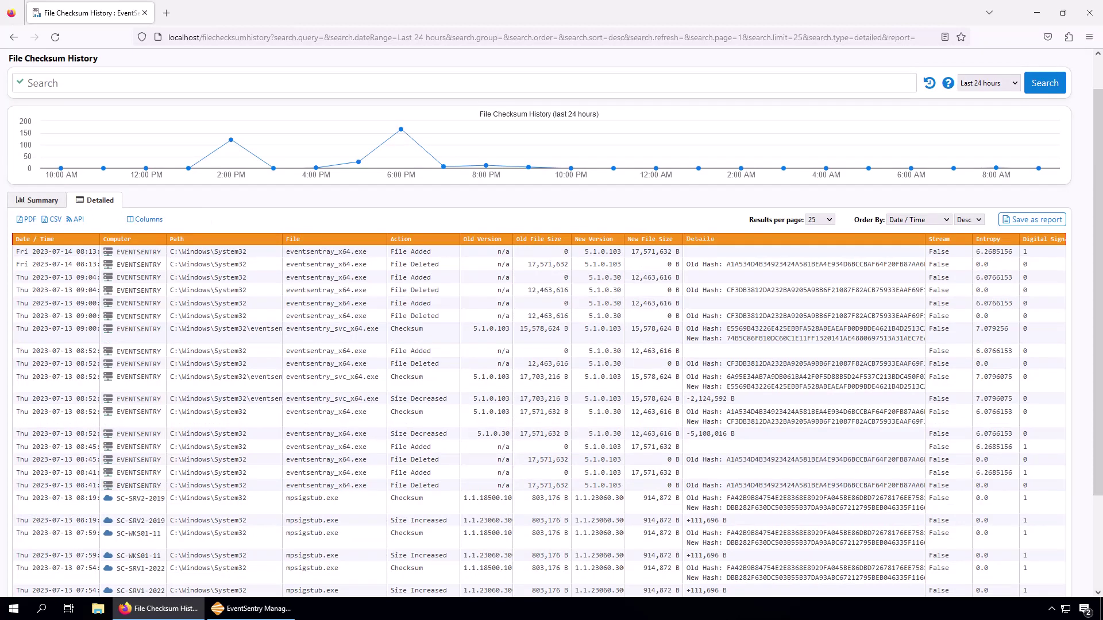
pyautogui.click(39, 202)
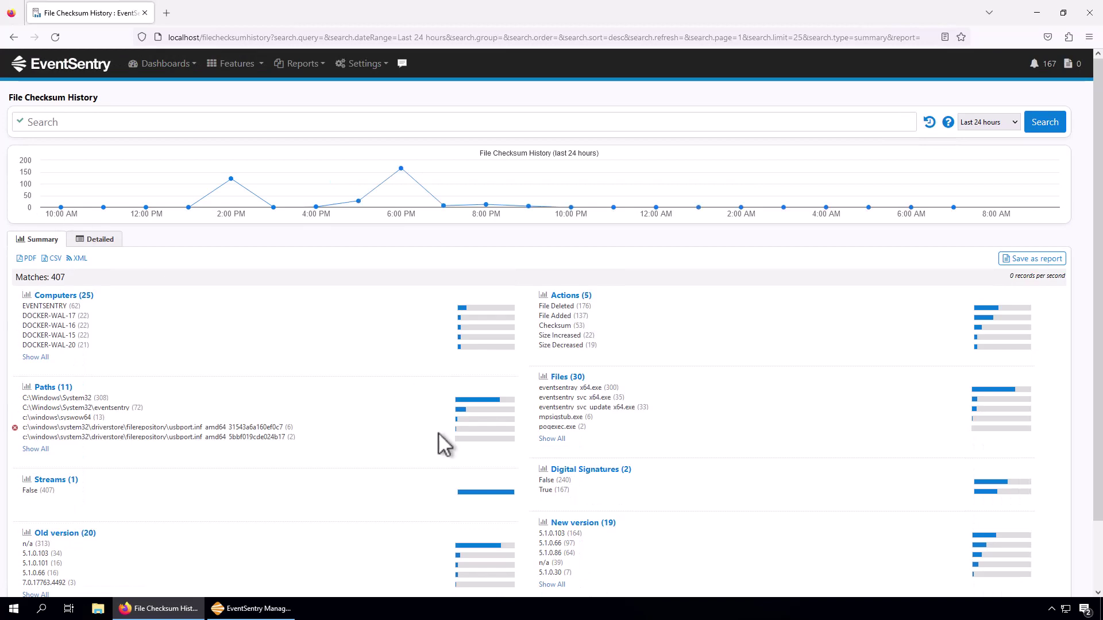
pyautogui.click(558, 326)
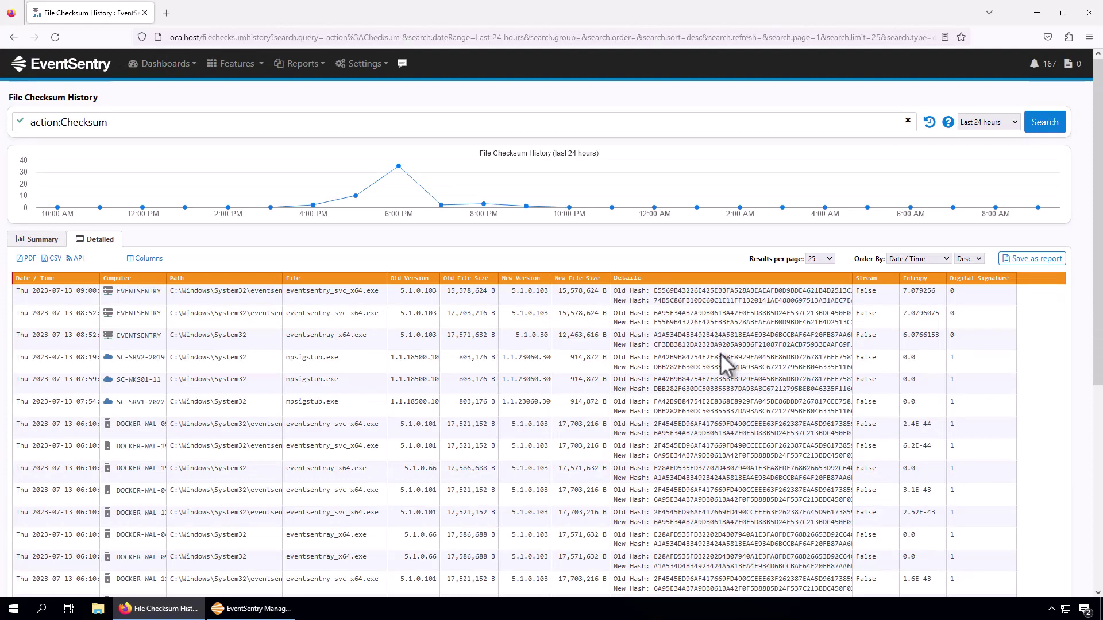
# Switch to the EventSentry Management Console, collapse the File Monitoring System32 64bit package and show the System Health packages overview.
pyautogui.click(269, 613)
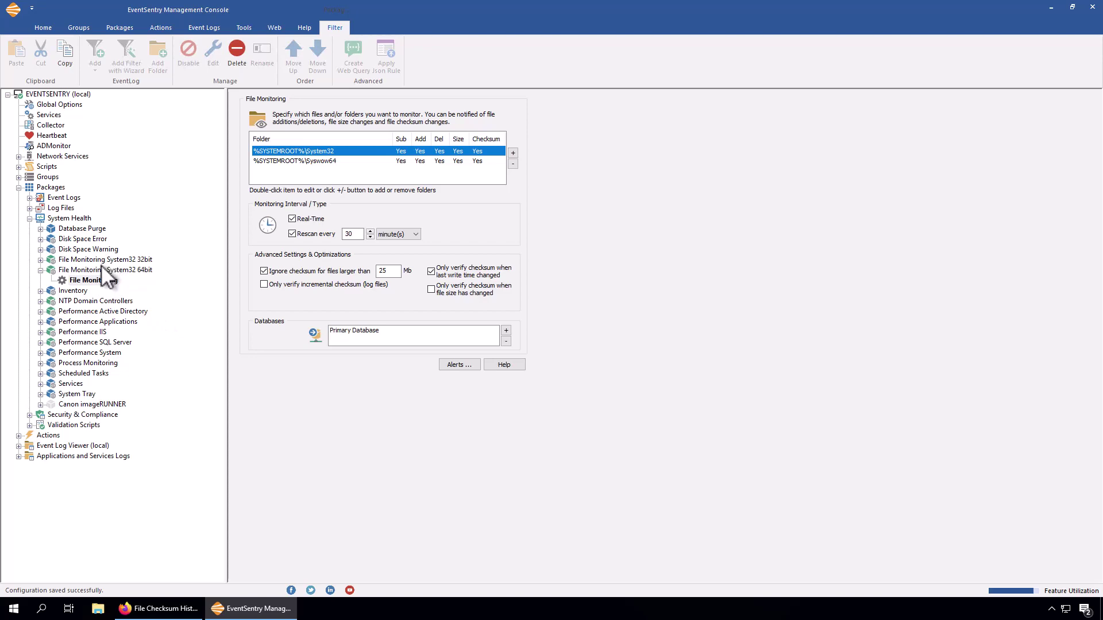
pyautogui.click(41, 270)
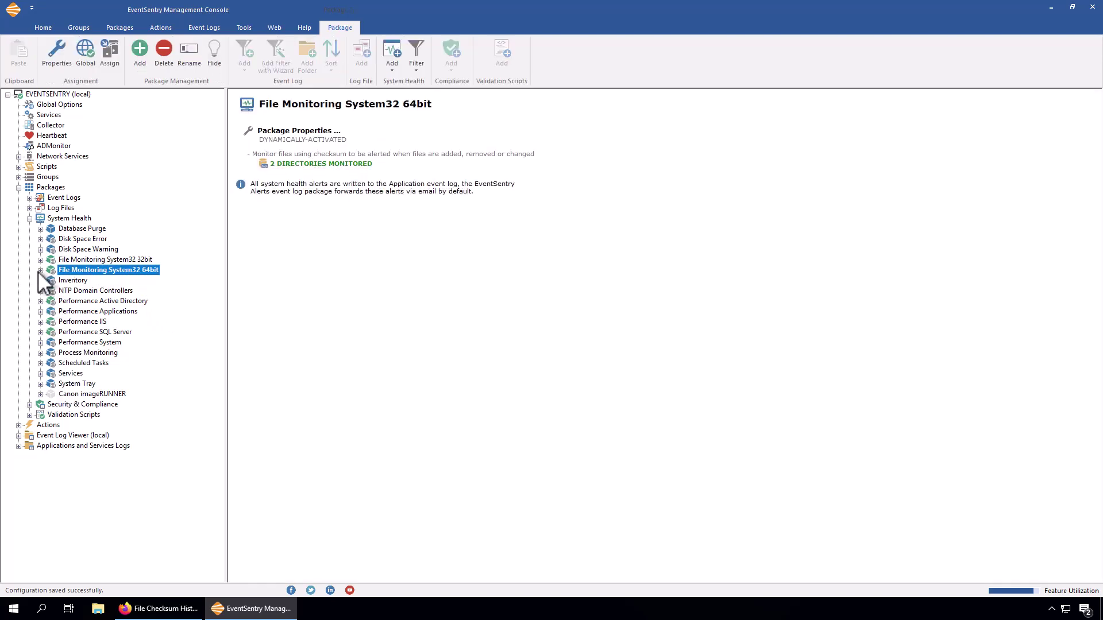
pyautogui.click(57, 219)
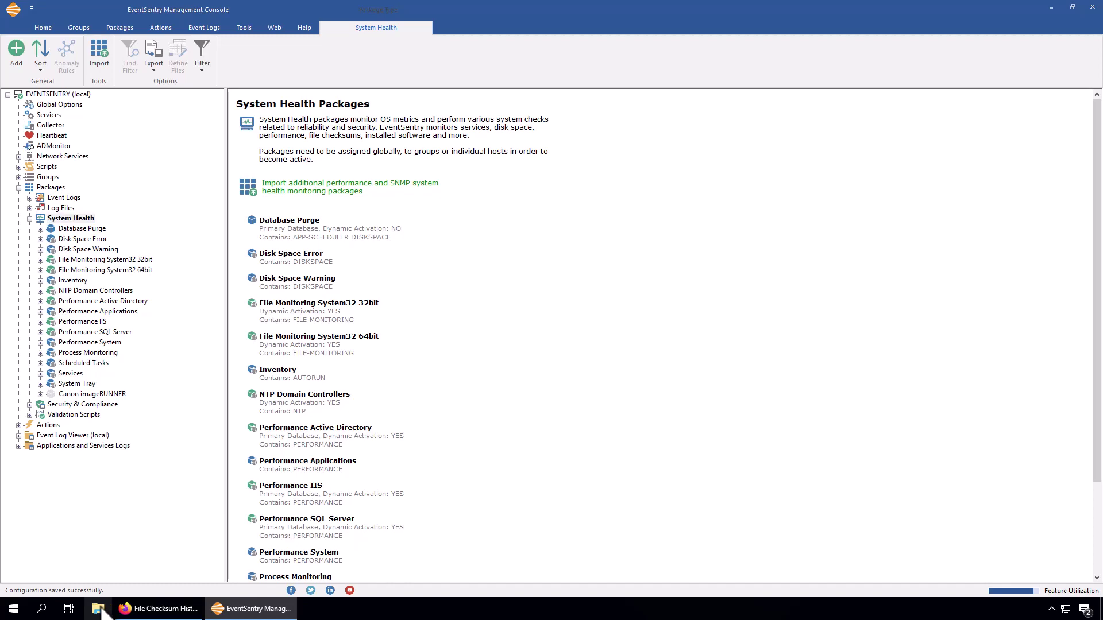
# Switch to File Explorer and browse to the folder C:\Windows\System32\eventsentry.
pyautogui.click(99, 609)
pyautogui.moveTo(574, 373); pyautogui.dragTo(278, 204)
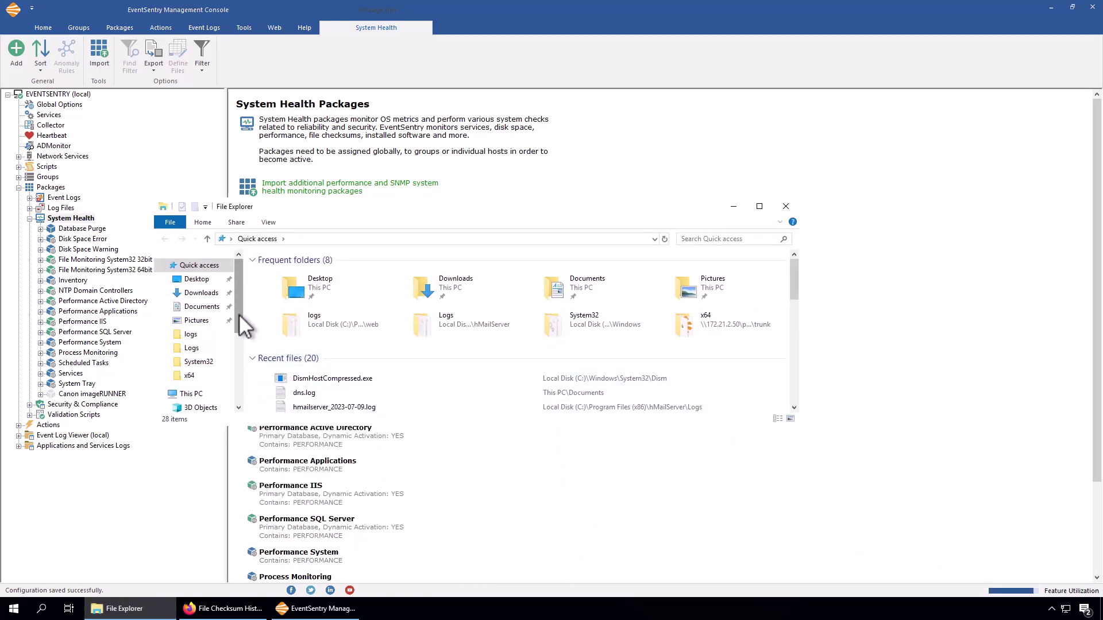
pyautogui.moveTo(238, 320); pyautogui.dragTo(239, 368)
pyautogui.click(217, 385)
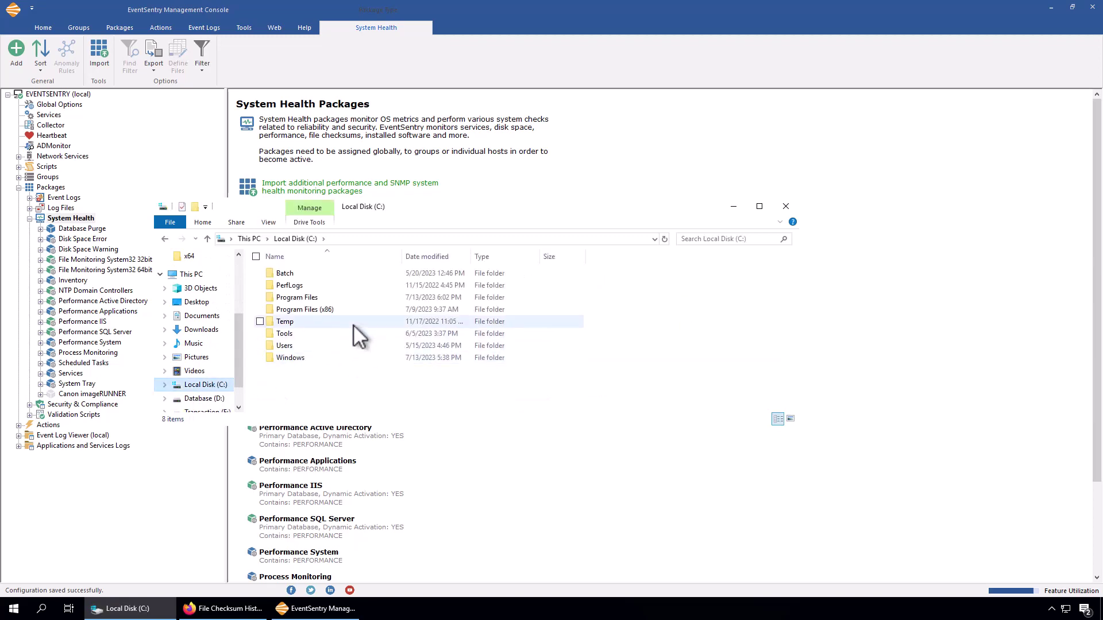
pyautogui.doubleClick(300, 361)
pyautogui.write('system32')
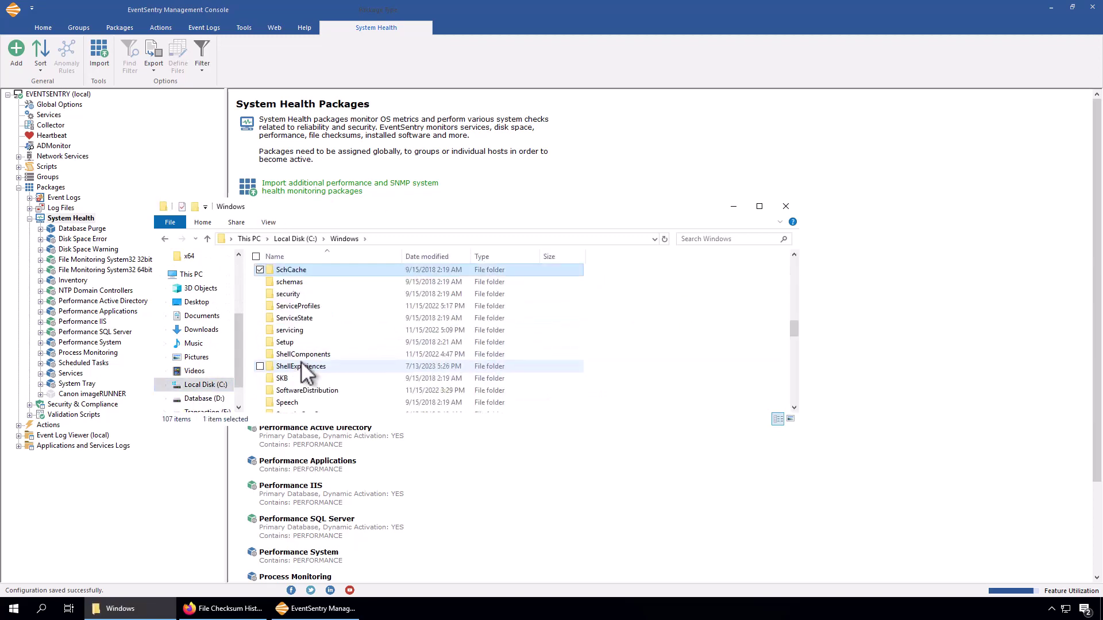
pyautogui.press('Return')
pyautogui.write('ev')
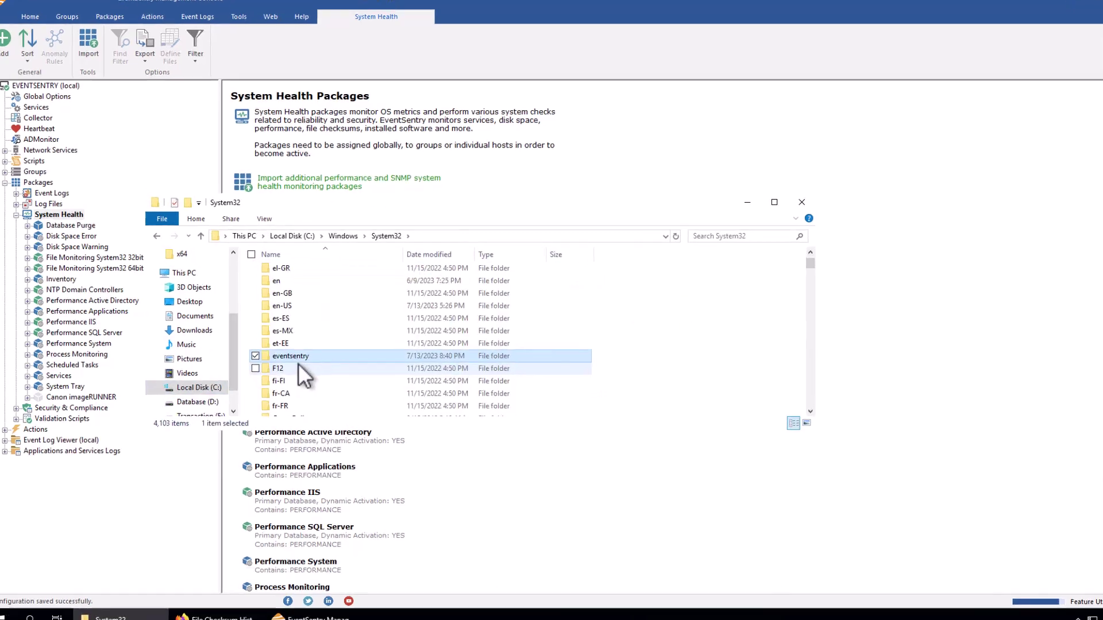
pyautogui.press('Return')
# Open the temp subfolder and select the file eventsentry_svc_filemon_c.tmp.
pyautogui.press('Down')
pyautogui.press('Down')
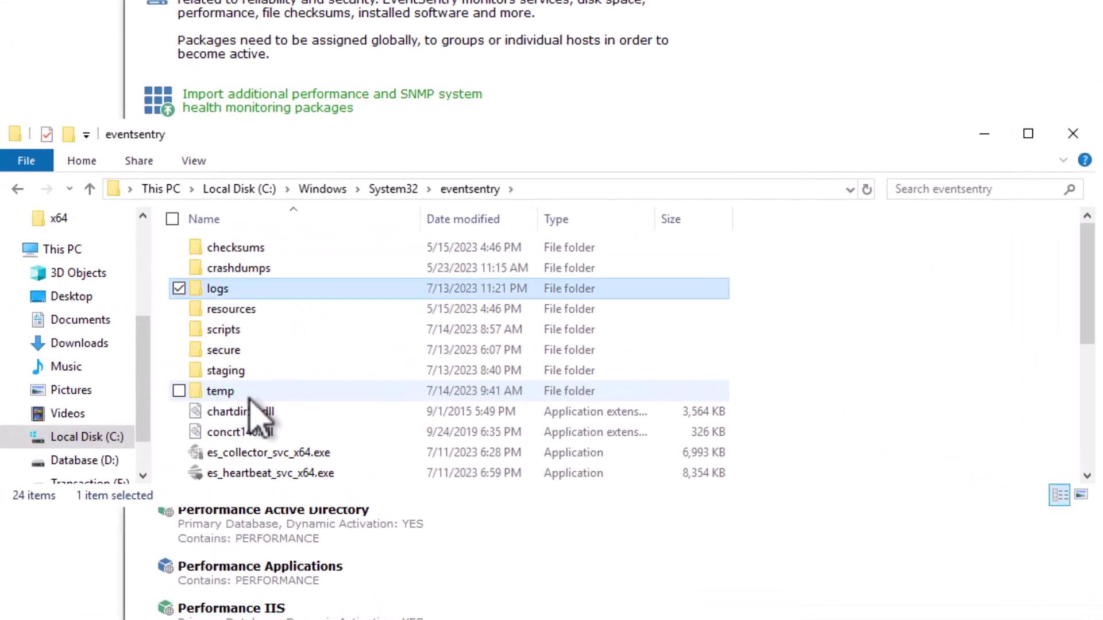
pyautogui.press('Down')
pyautogui.press('Down')
pyautogui.press('Down')
pyautogui.press('Down')
pyautogui.press('Down')
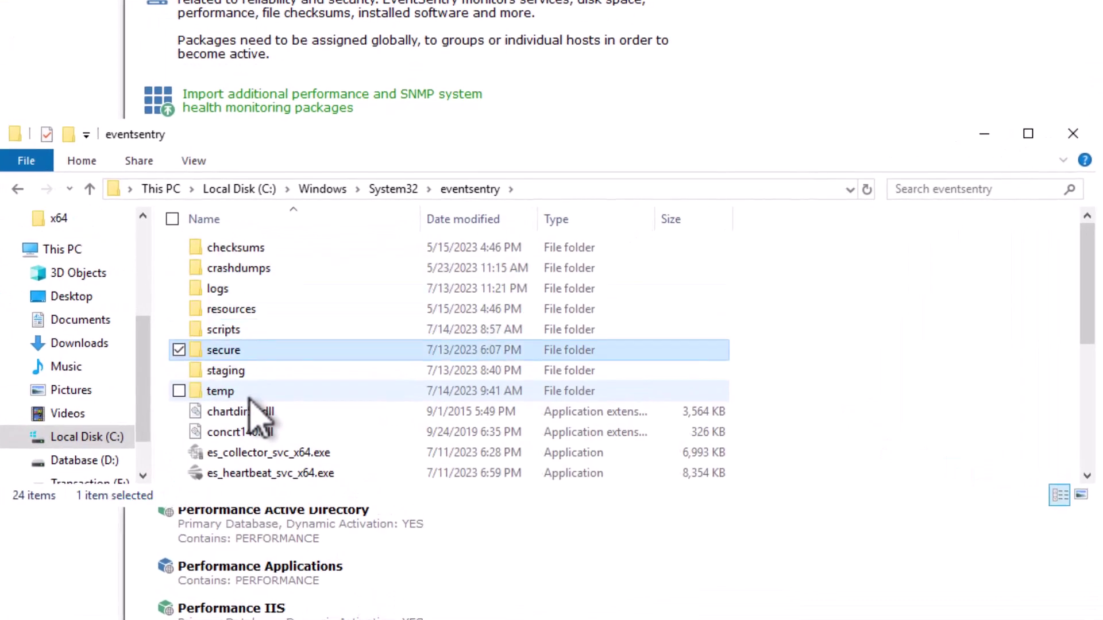
pyautogui.press('Return')
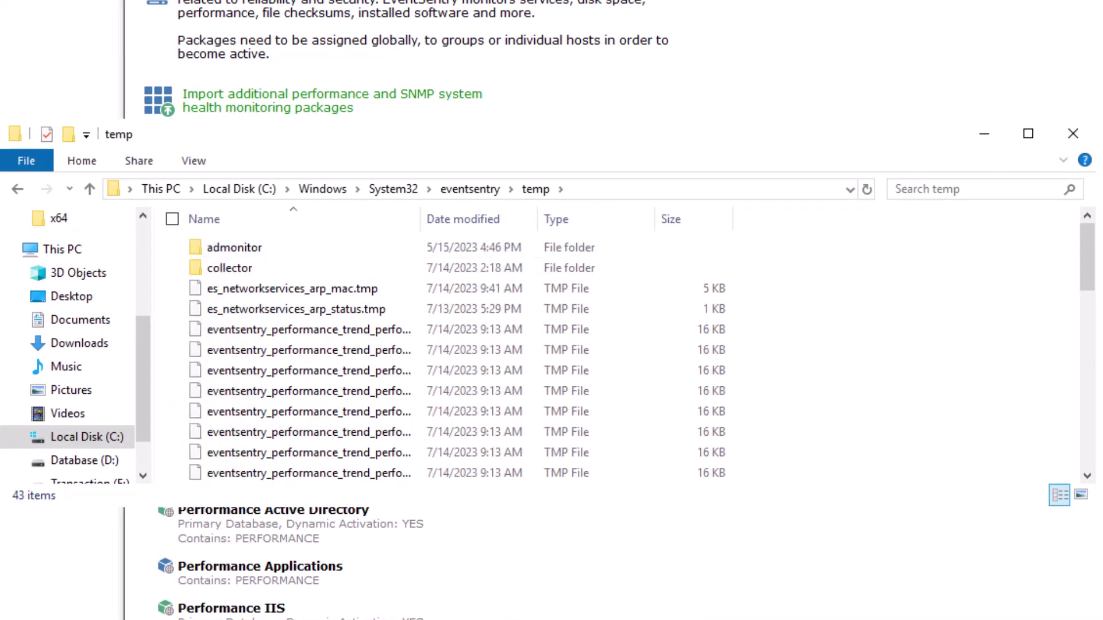
pyautogui.moveTo(1089, 270); pyautogui.dragTo(1073, 488)
pyautogui.click(282, 473)
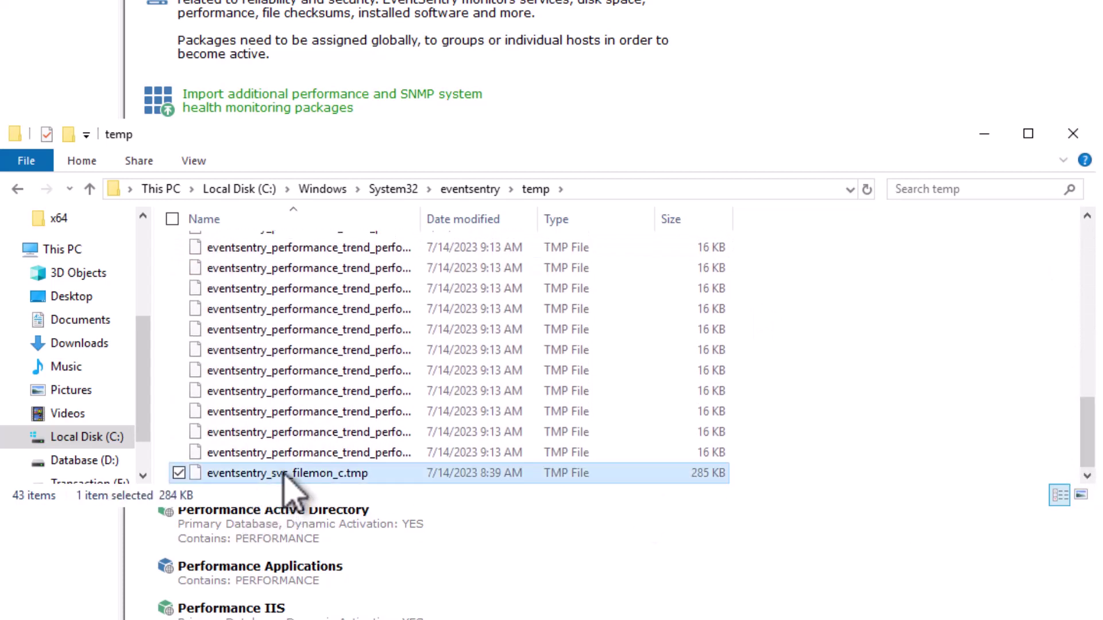